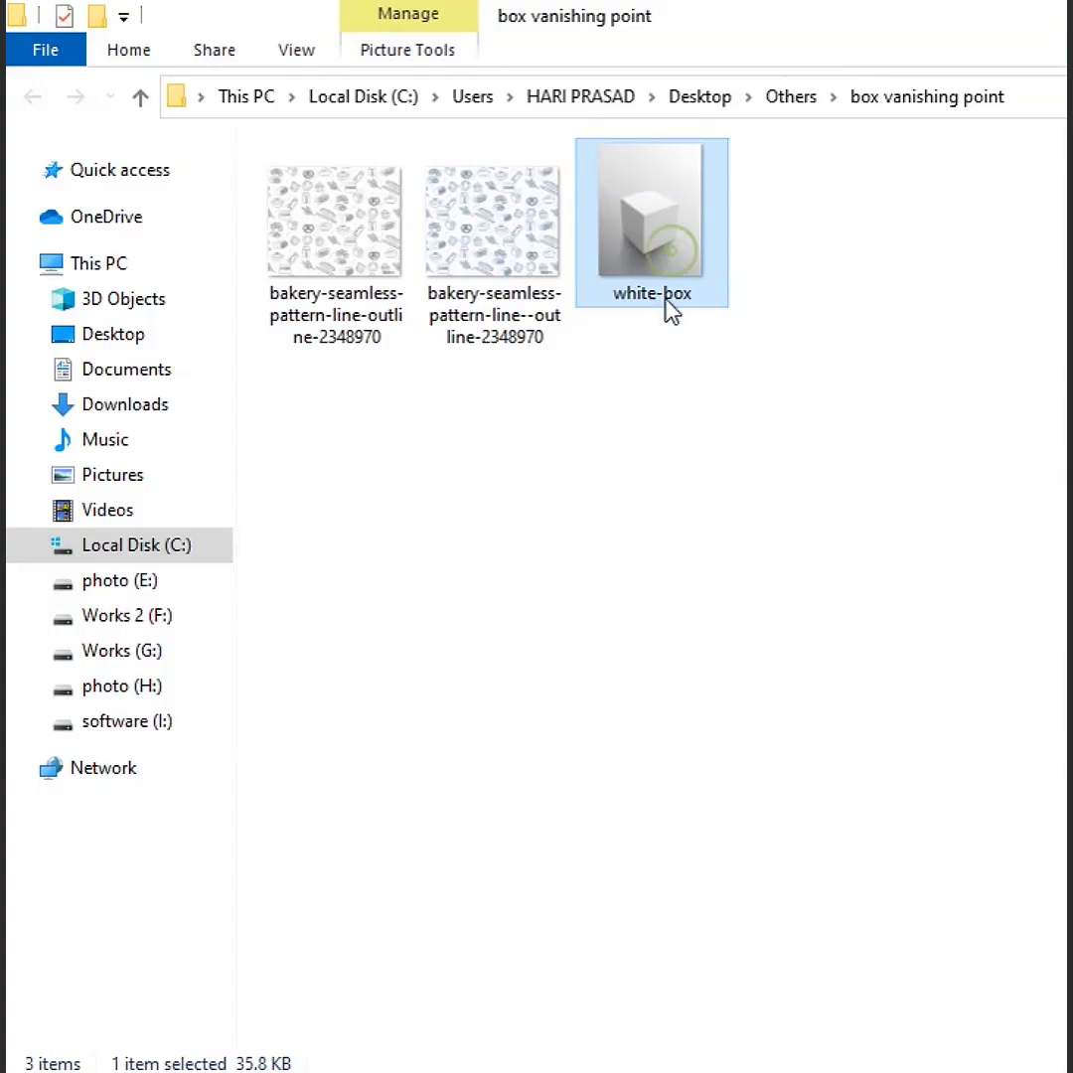
Open white-box.jpg in Photoshop by dragging it in from File Explorer.
mouse_move(664, 295)
left_mouse_down()
mouse_move(553, 952)
mouse_move(432, 565)
left_mouse_up()
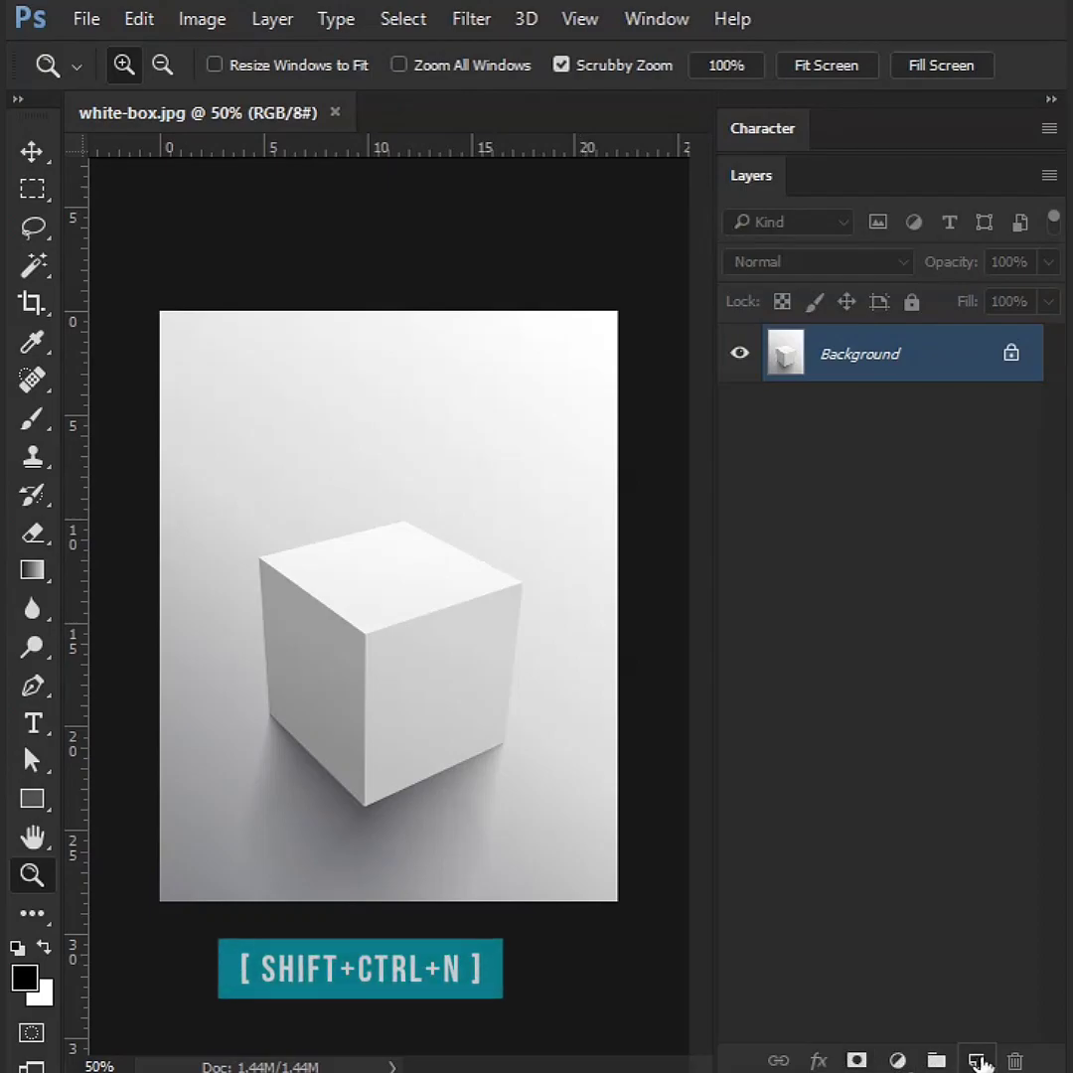
Add an empty Layer 1 above the photo and launch Filter > Vanishing Point.
left_click(979, 1061)
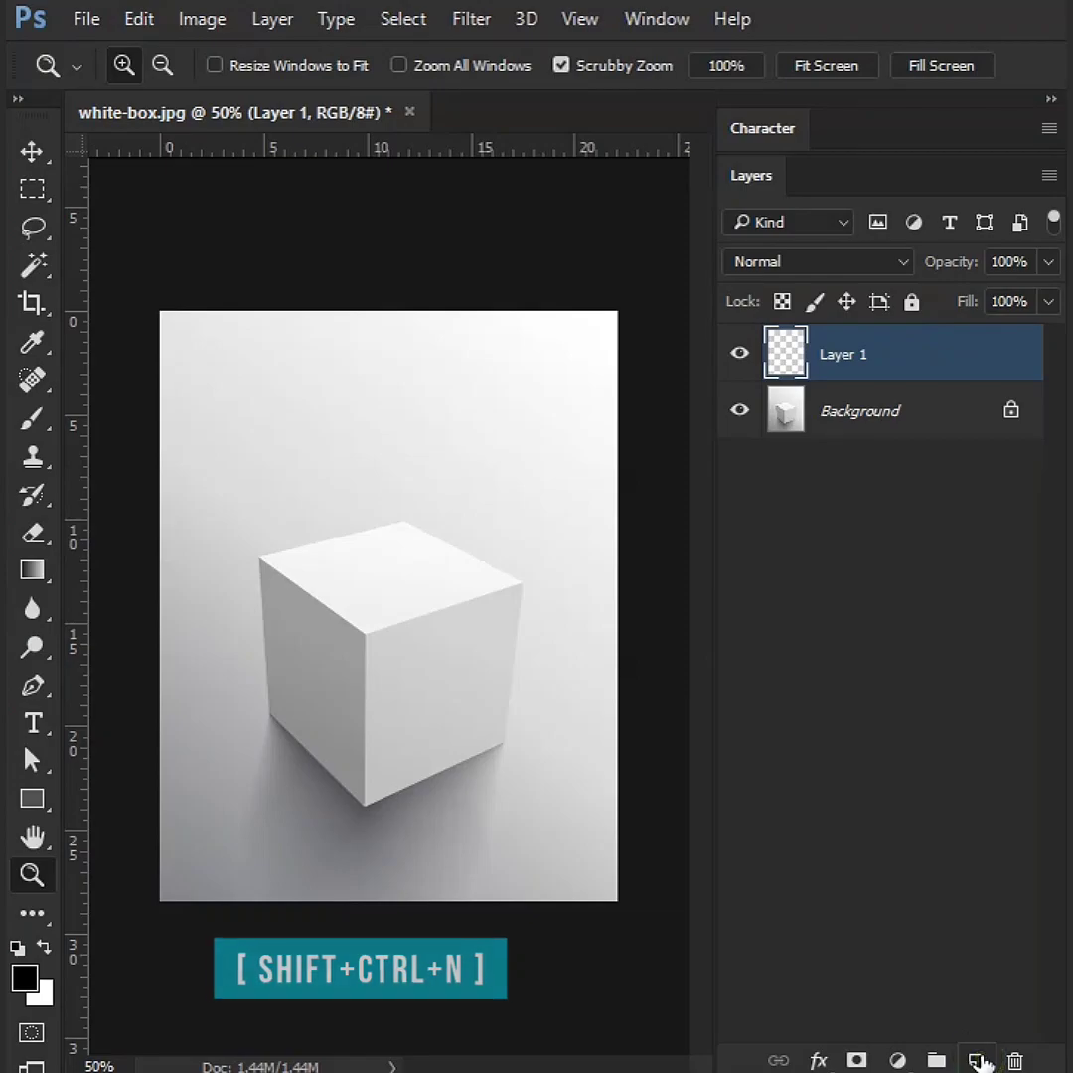
left_click(460, 20)
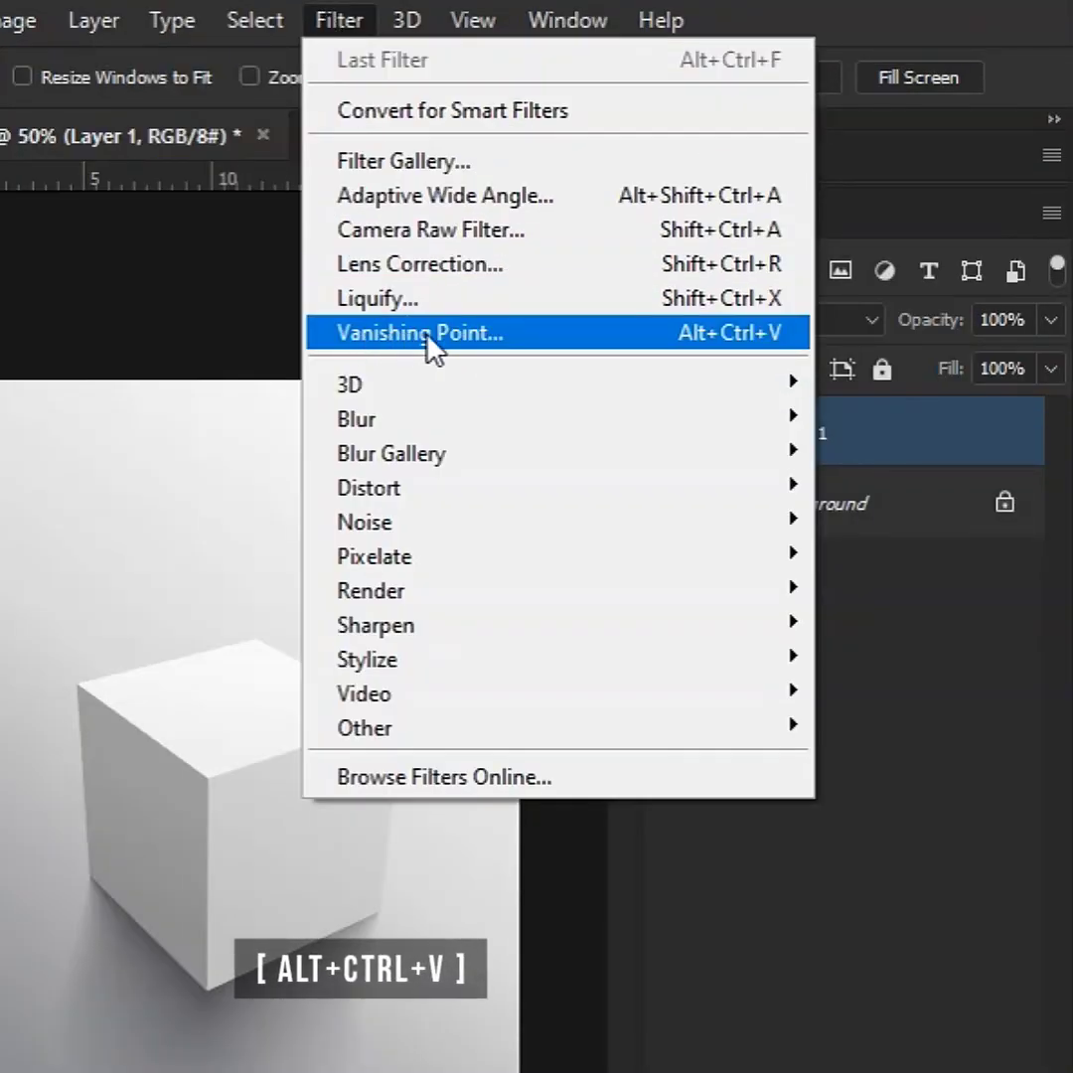
left_click(537, 338)
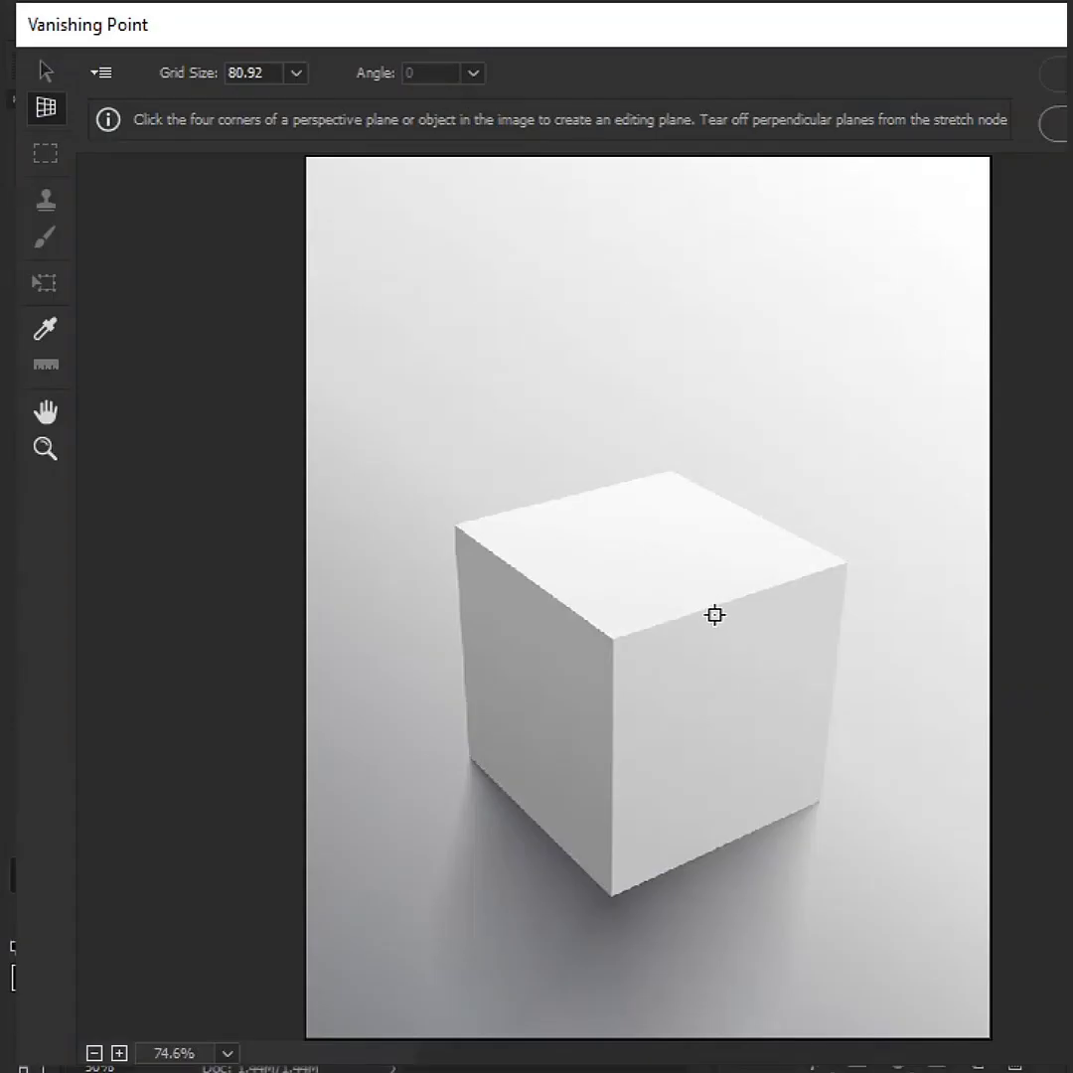
Zoom in and create a perspective plane from the cube top face's four corners.
key("z")
left_click(618, 615)
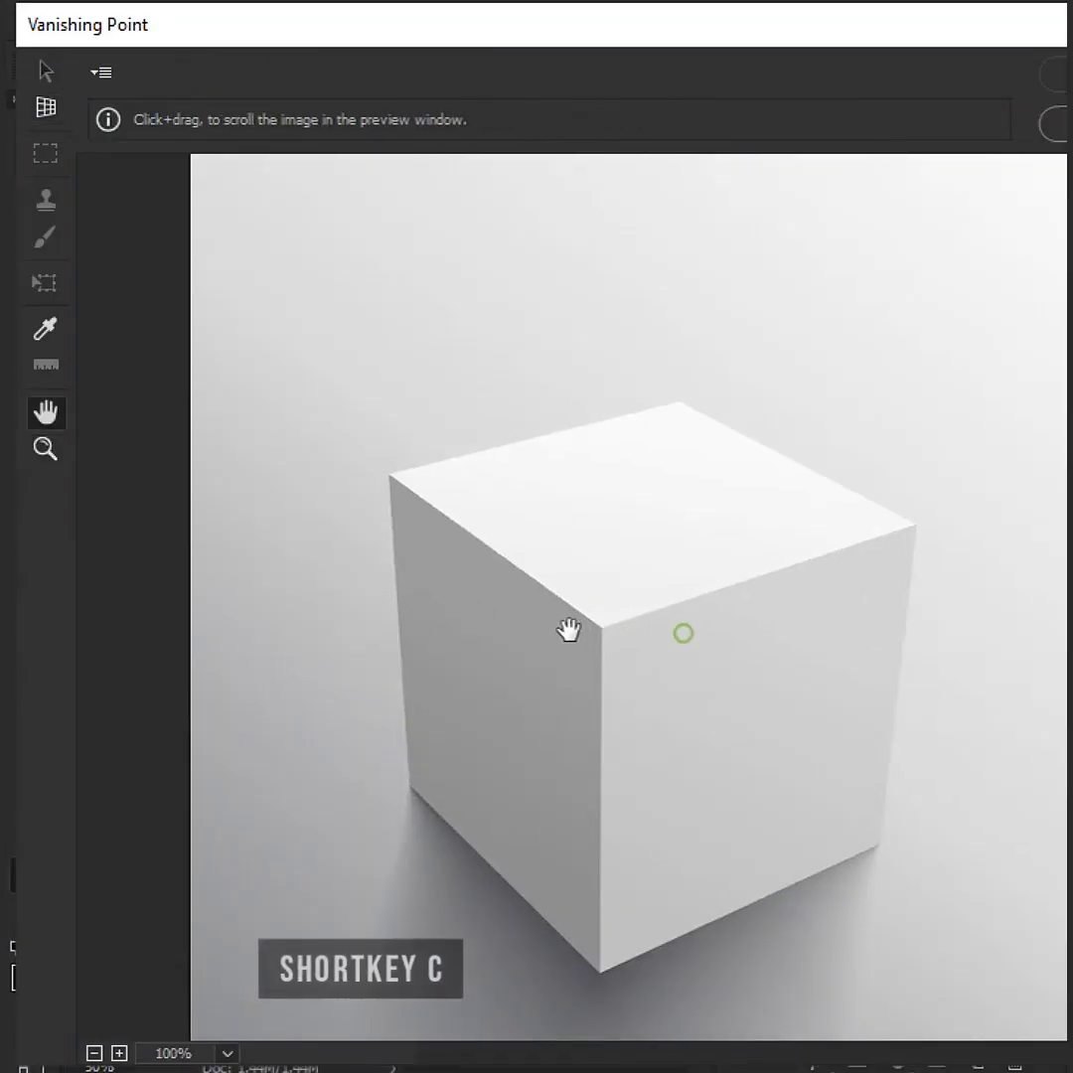
key("c")
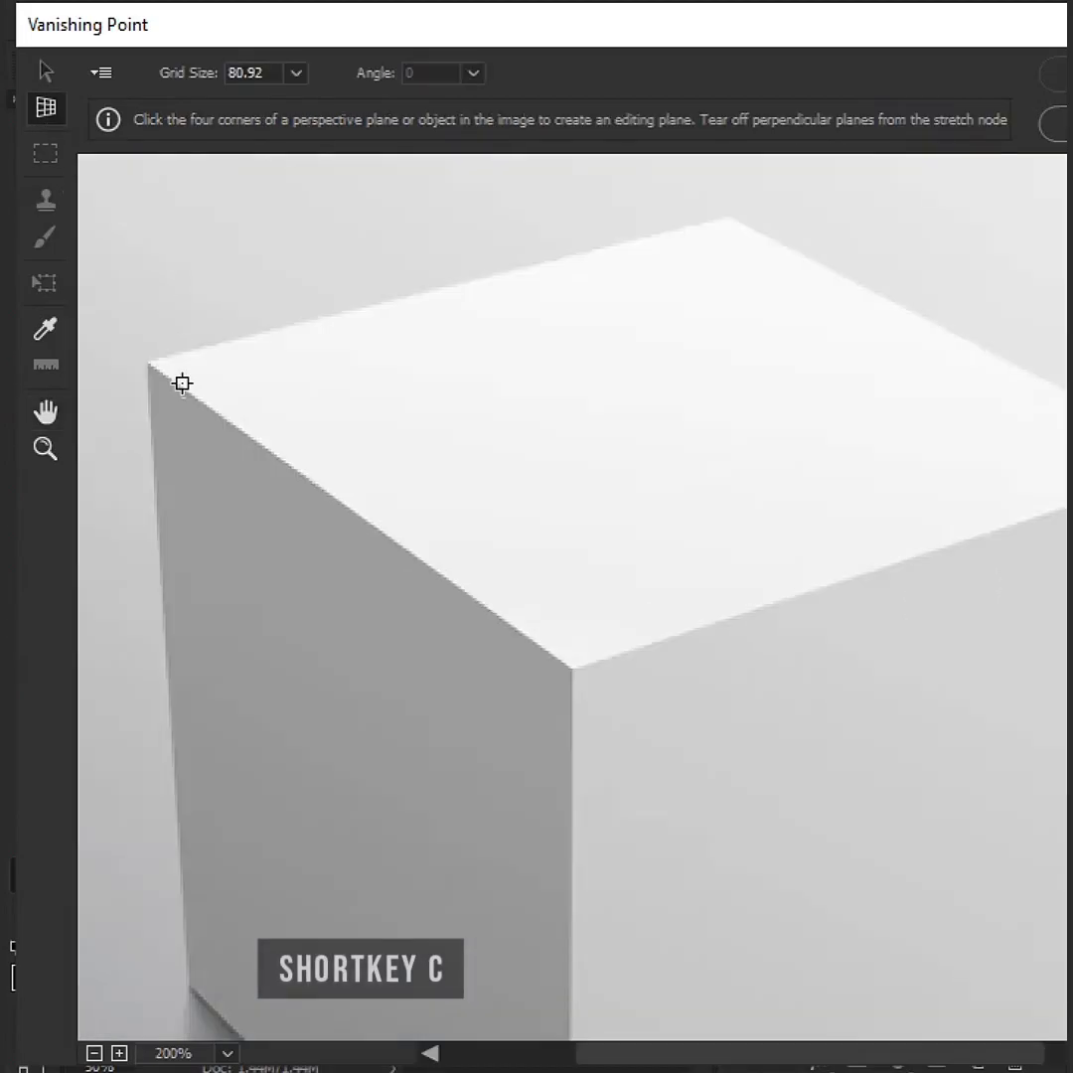
left_click(148, 363)
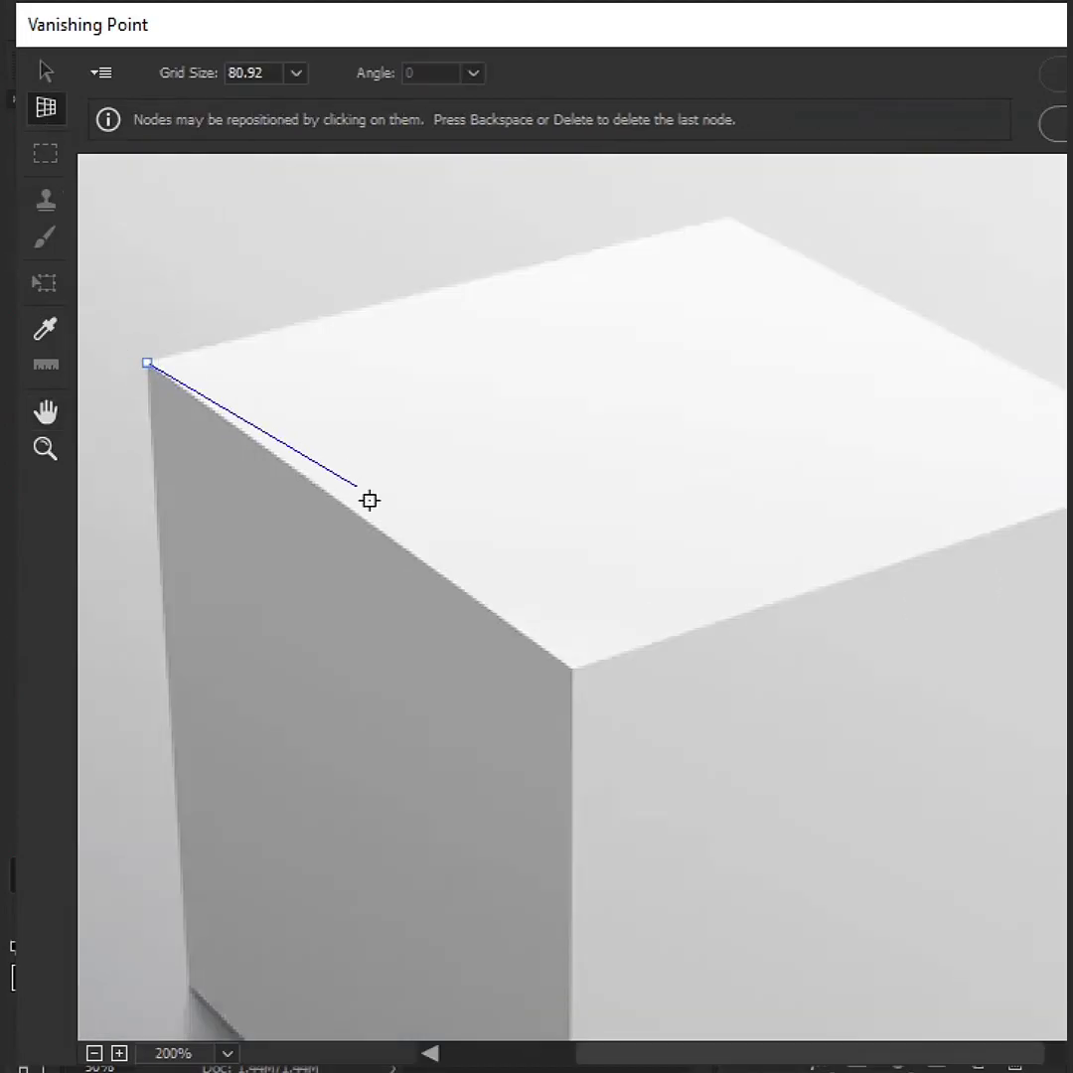
left_click(577, 665)
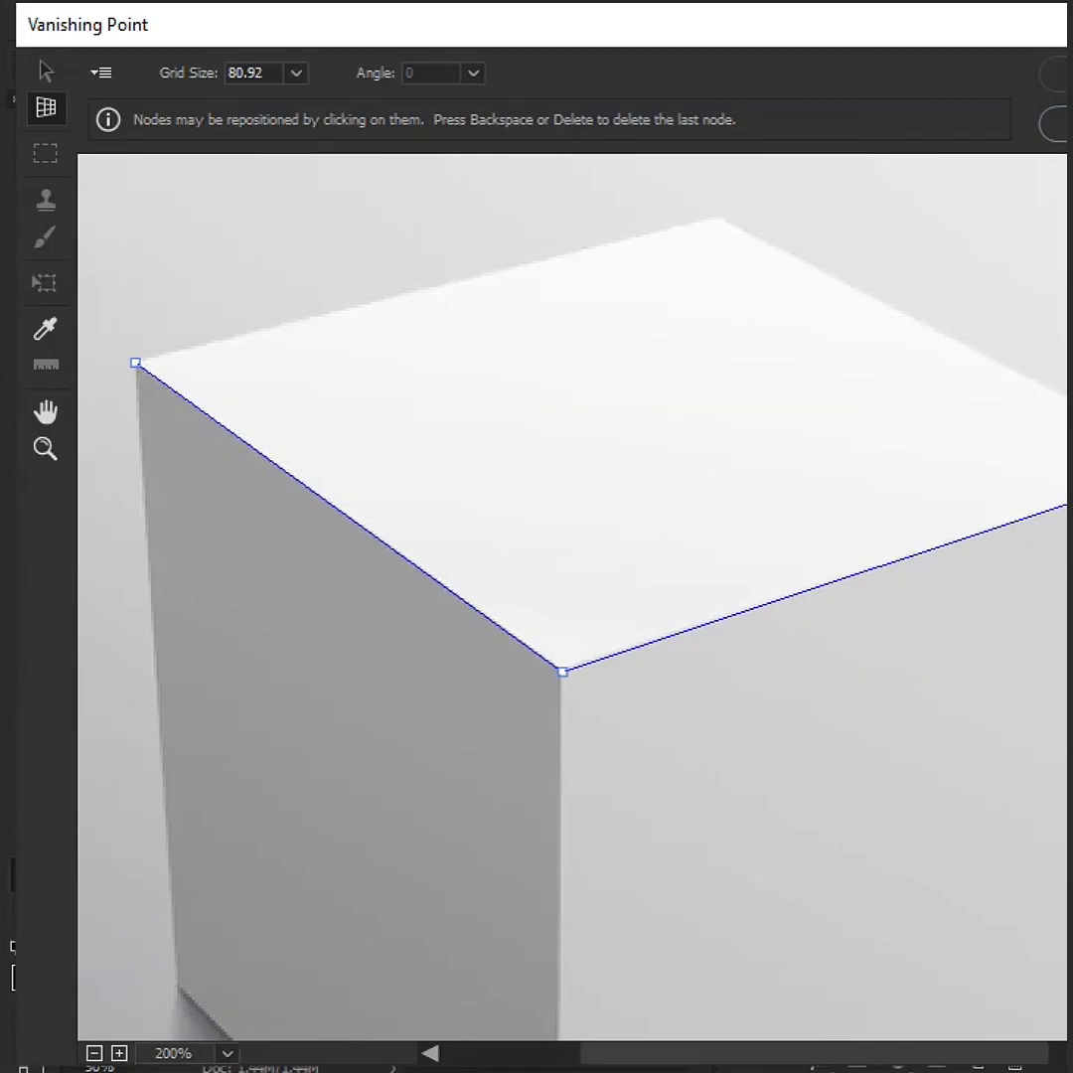
left_click(1072, 463)
left_click(716, 216)
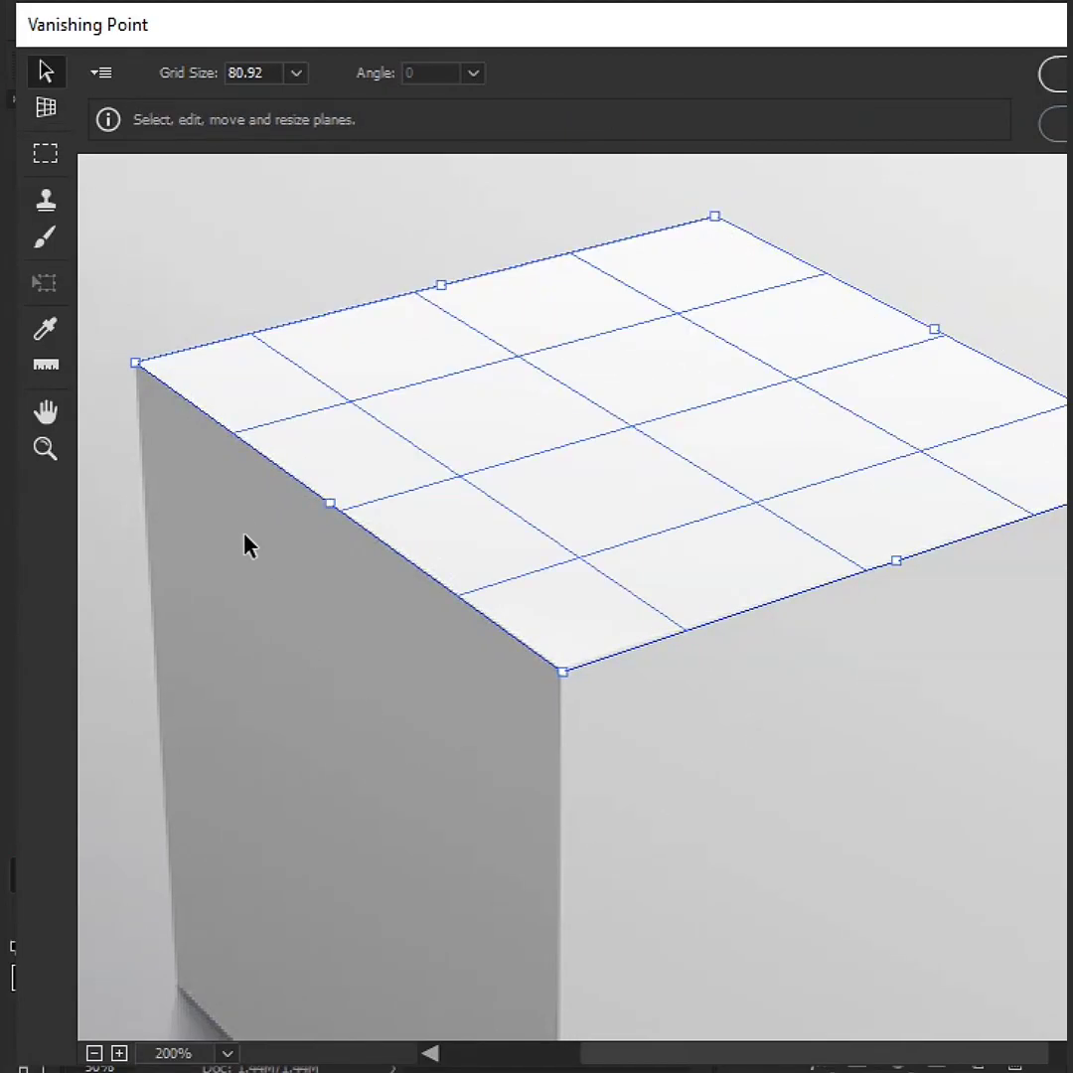
Extend a perpendicular plane down the cube's left face and fit its corners to the edges.
left_click_drag(350, 683, 580, 496)
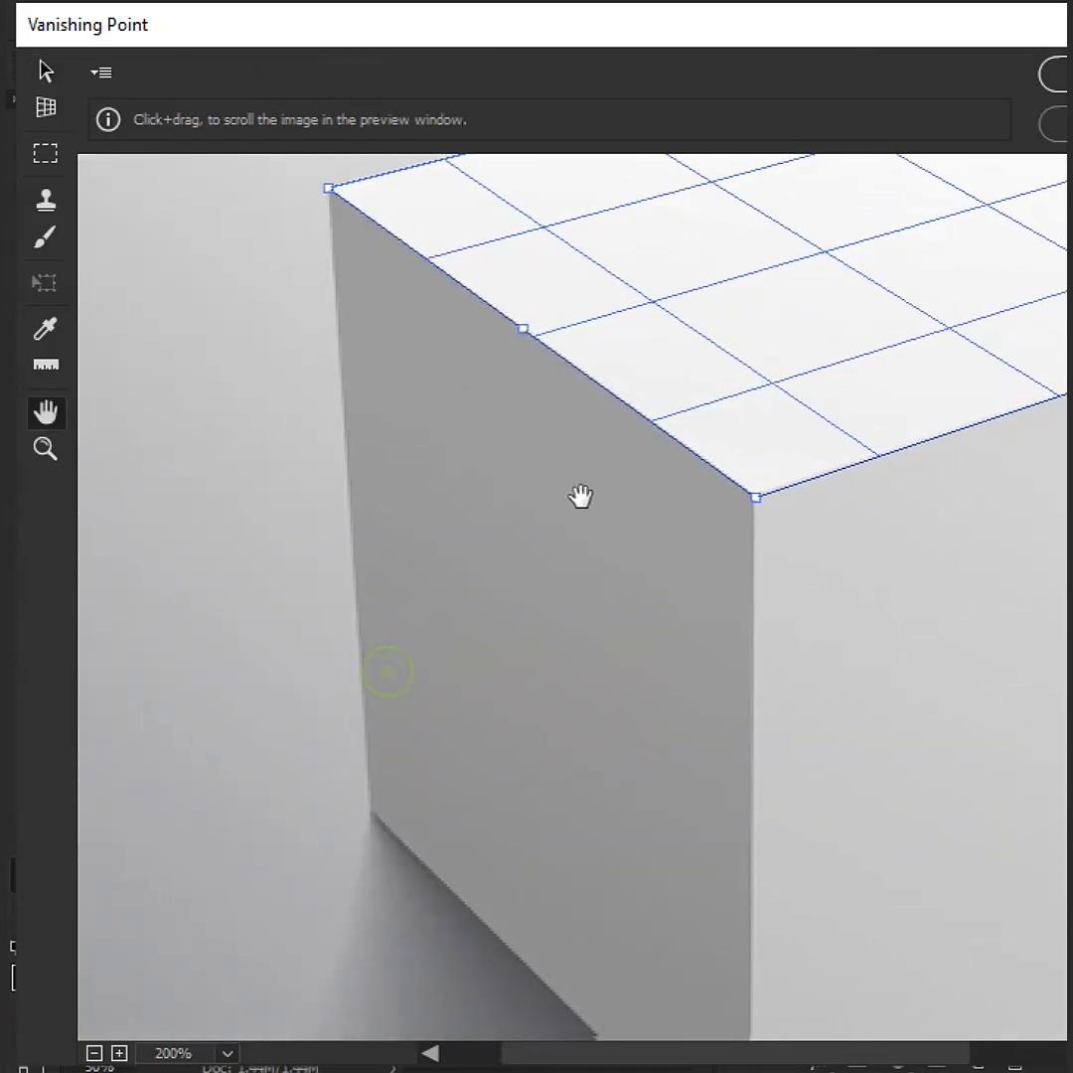
left_click(45, 107)
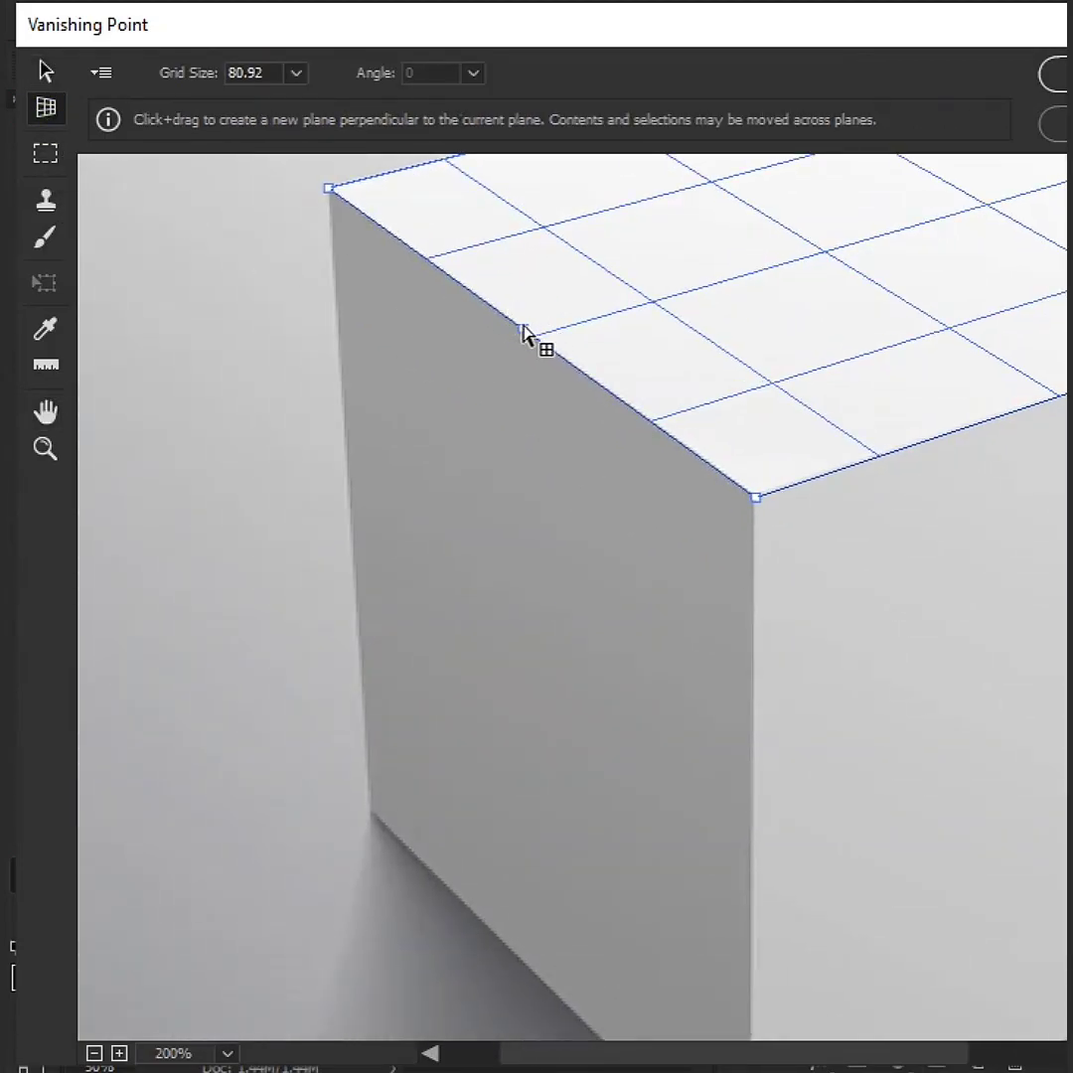
mouse_move(523, 335)
left_mouse_down()
mouse_move(503, 413)
mouse_move(507, 874)
left_mouse_up()
key("h")
mouse_move(591, 852)
left_mouse_down()
mouse_move(570, 605)
mouse_move(506, 678)
mouse_move(507, 713)
left_mouse_up()
key("v")
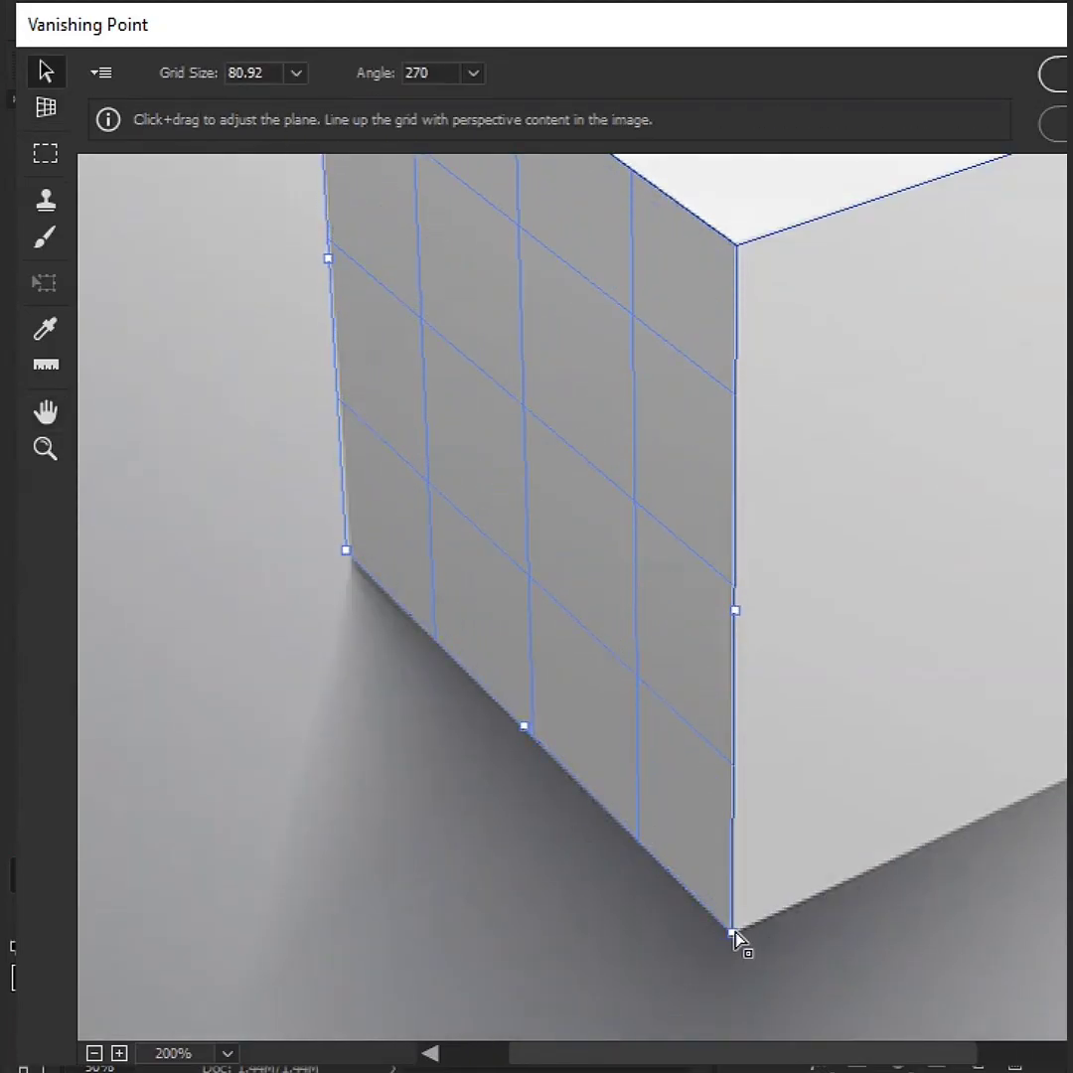
left_click_drag(734, 934, 731, 931)
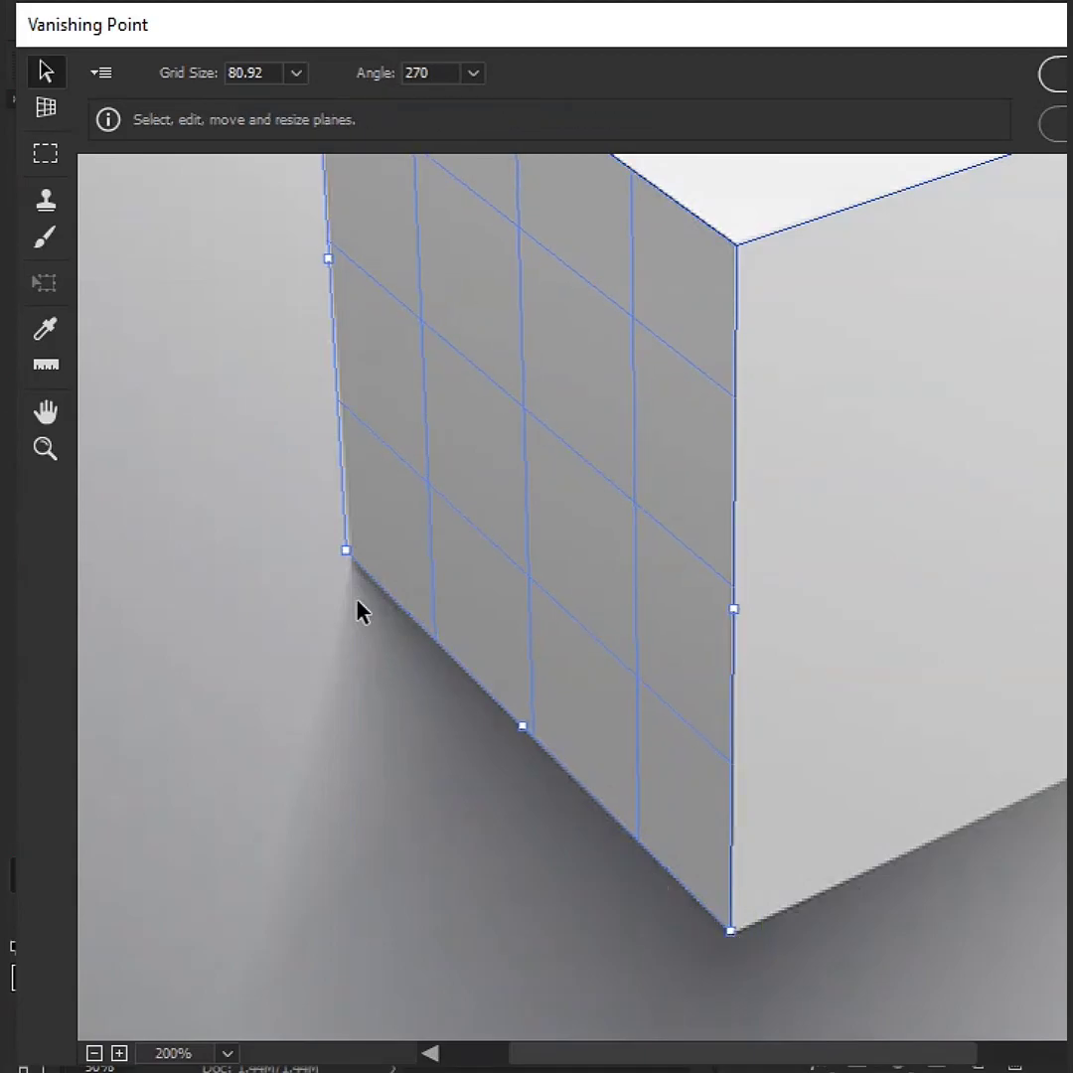
left_click_drag(348, 555, 348, 565)
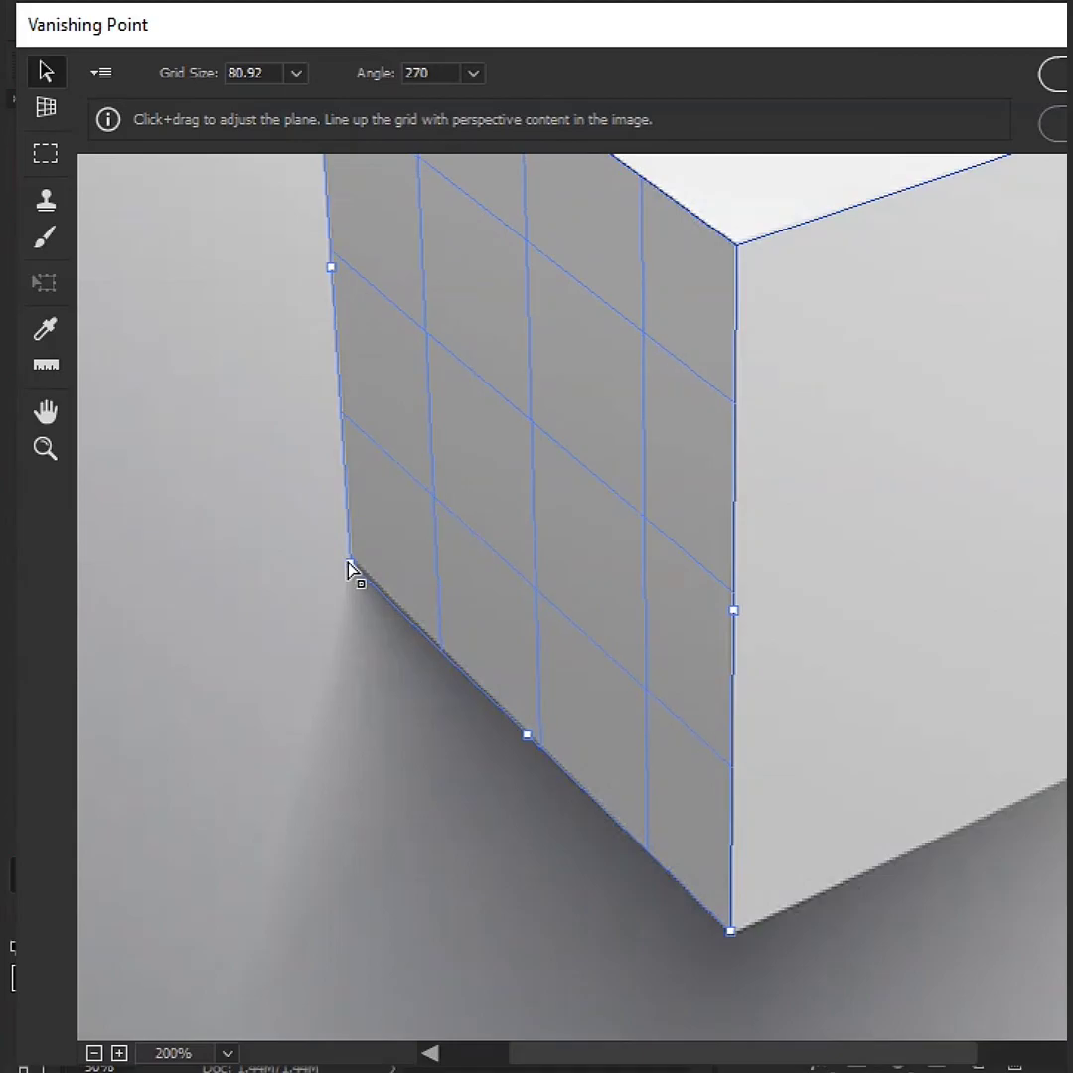
key("h")
mouse_move(726, 472)
left_mouse_down()
mouse_move(466, 713)
mouse_move(462, 730)
left_mouse_up()
key("v")
left_click(755, 403)
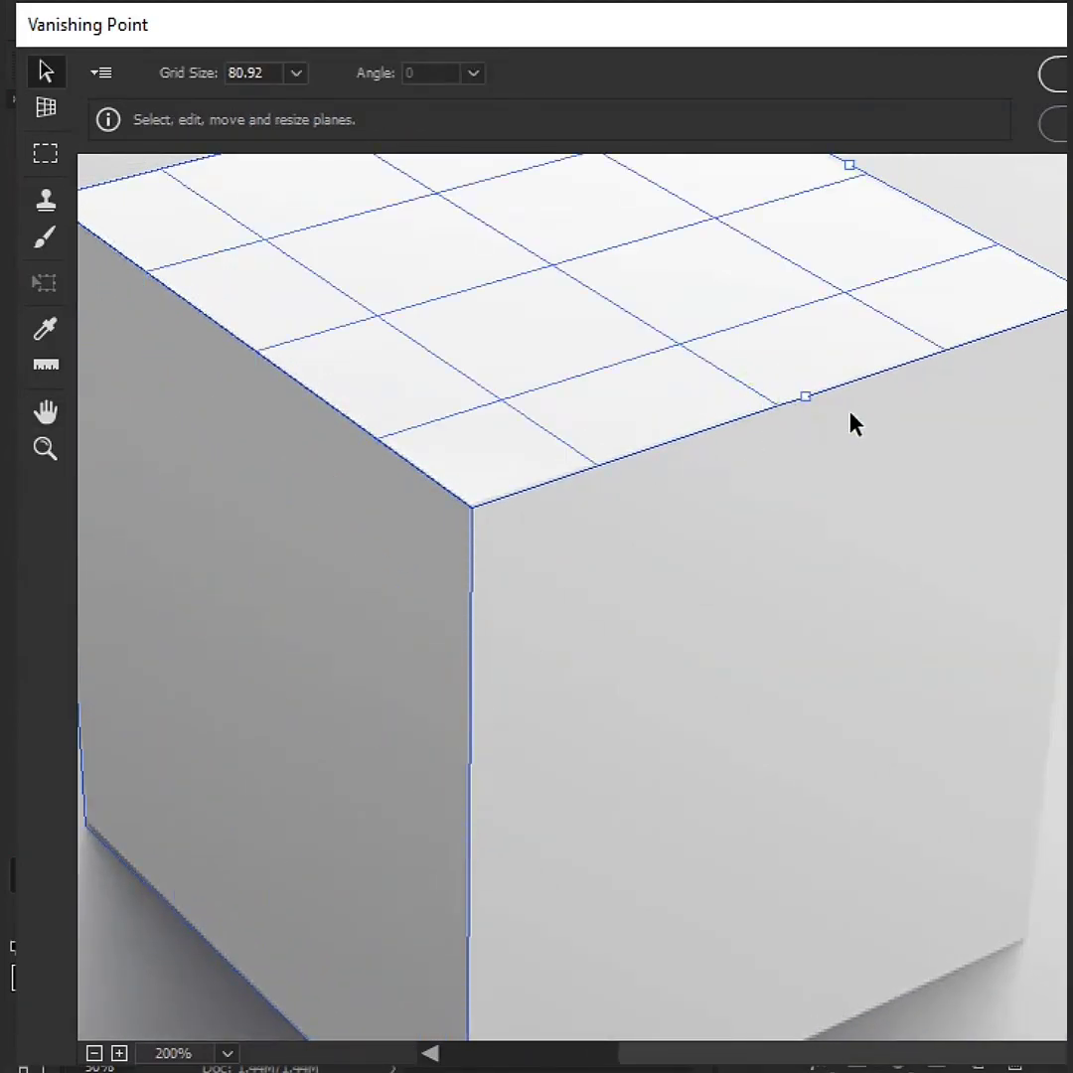
Extend a perpendicular plane down the cube's front face to its bottom edge.
left_click(47, 107)
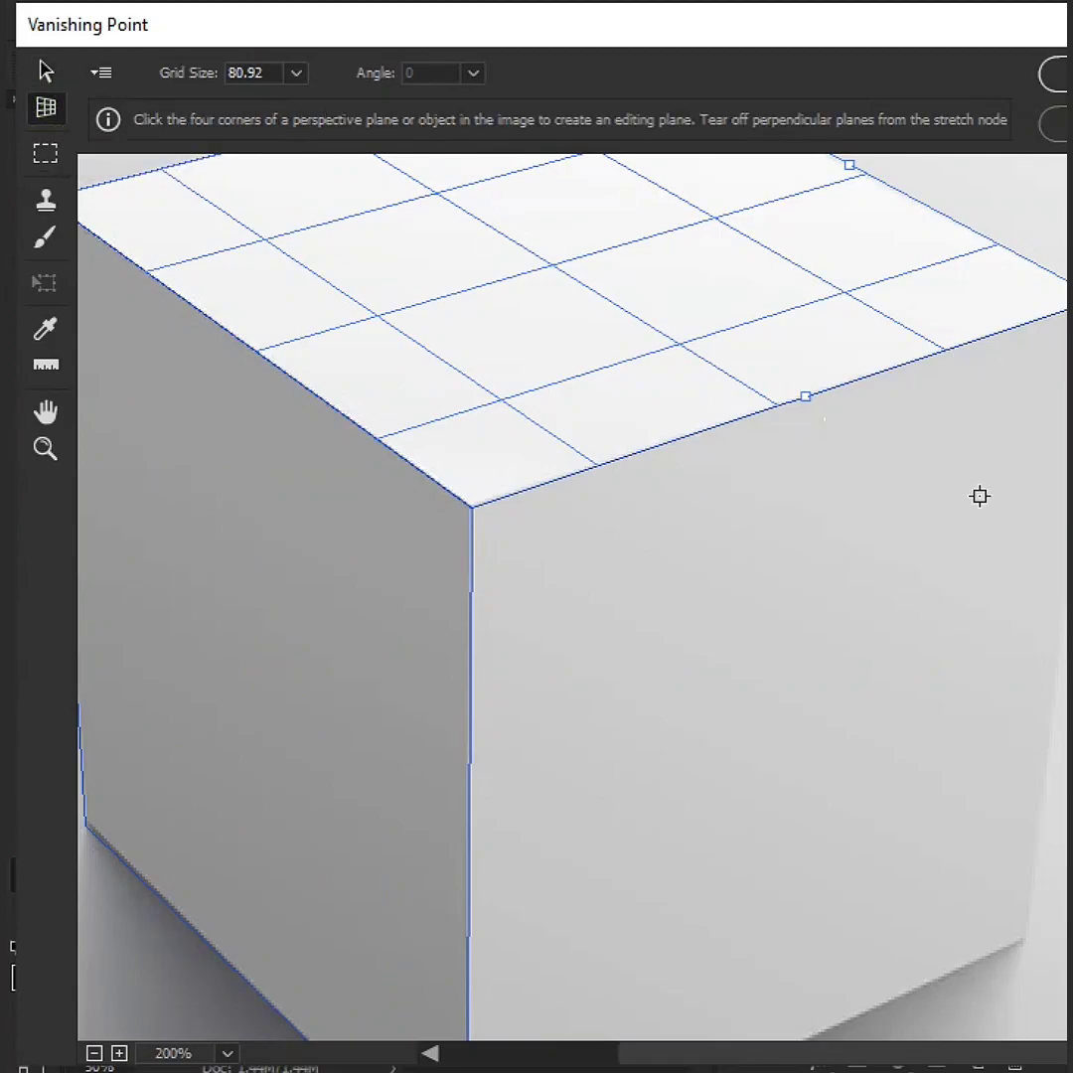
mouse_move(805, 402)
left_mouse_down()
mouse_move(843, 822)
mouse_move(800, 671)
left_mouse_up()
key("h")
key("v")
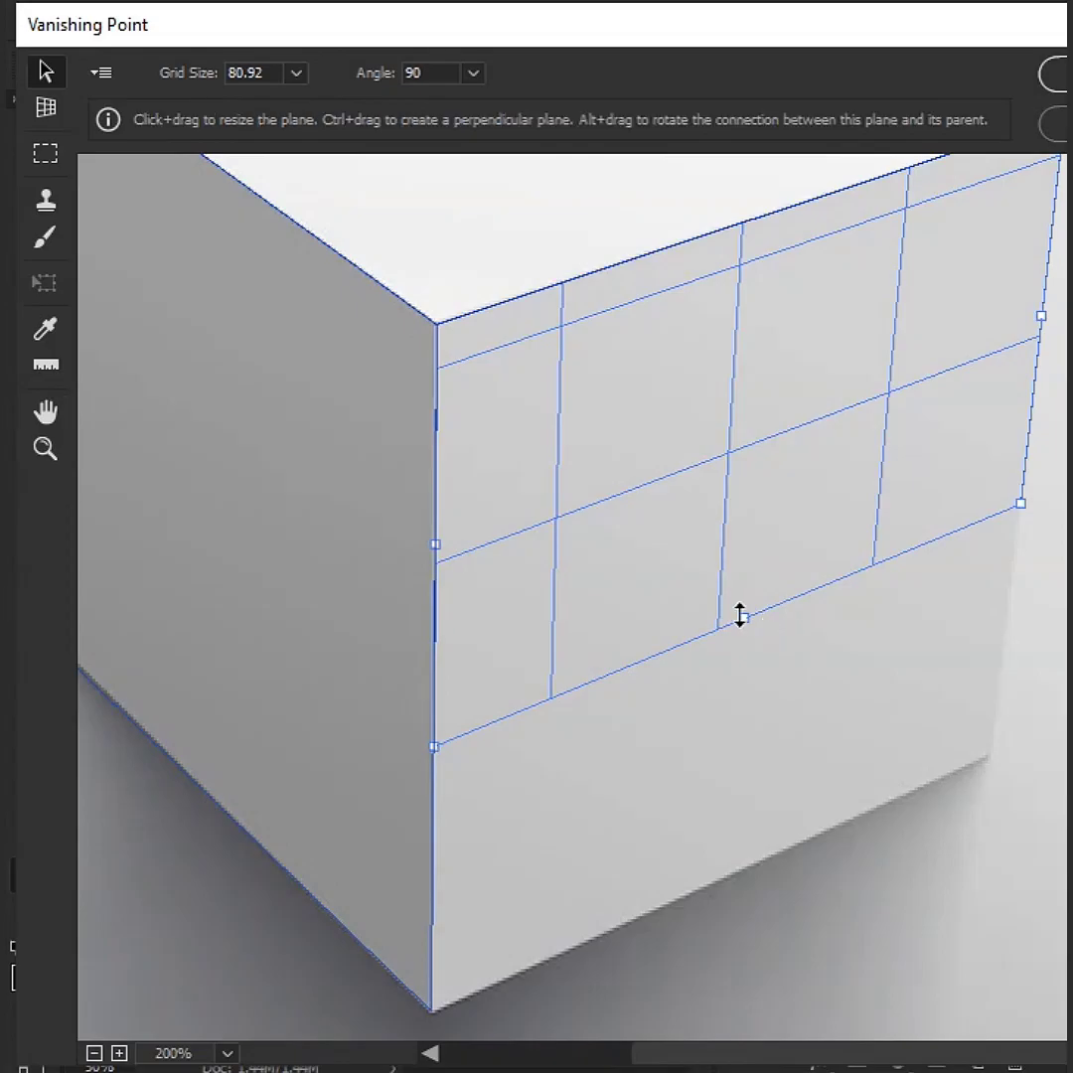
left_click_drag(741, 615, 752, 860)
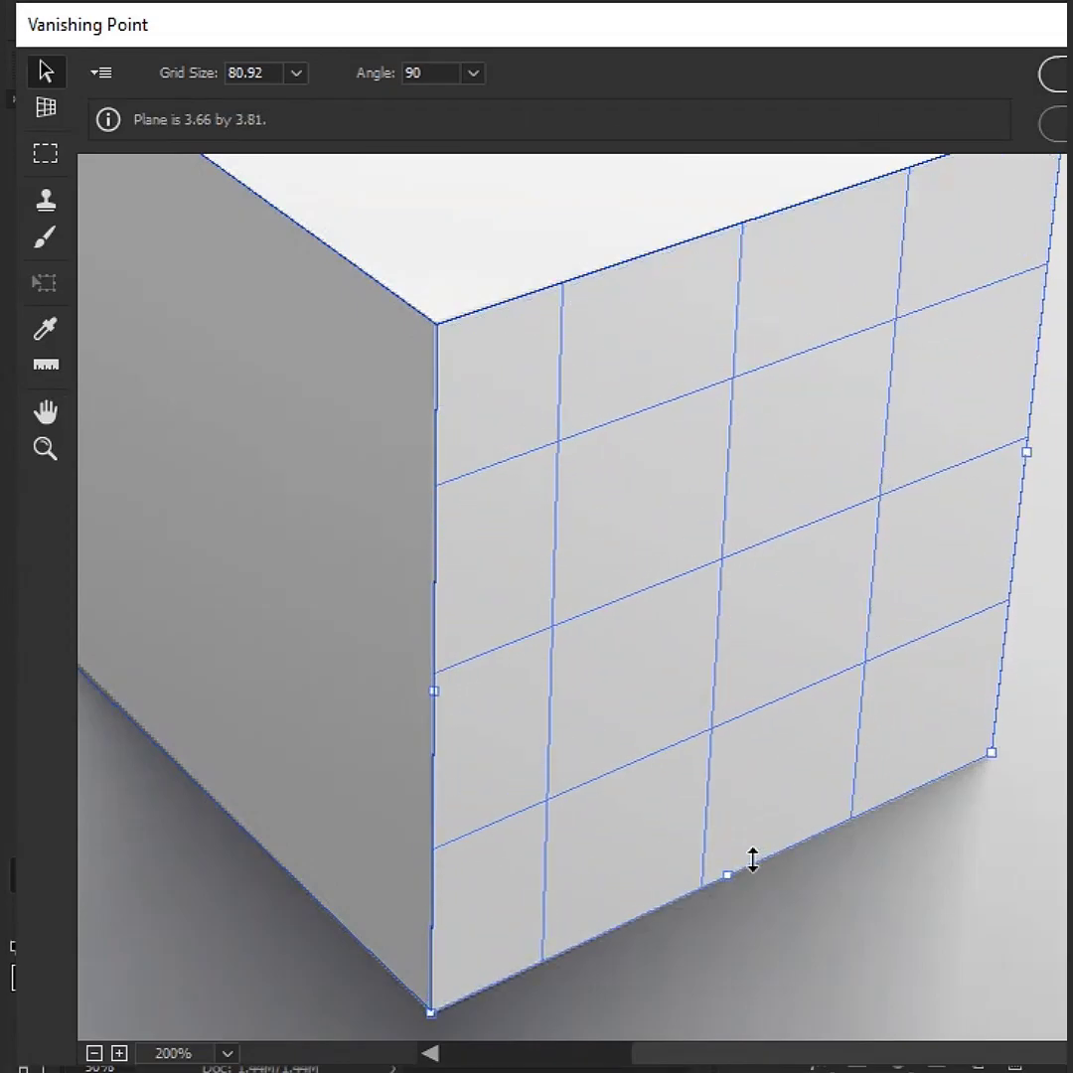
key("z")
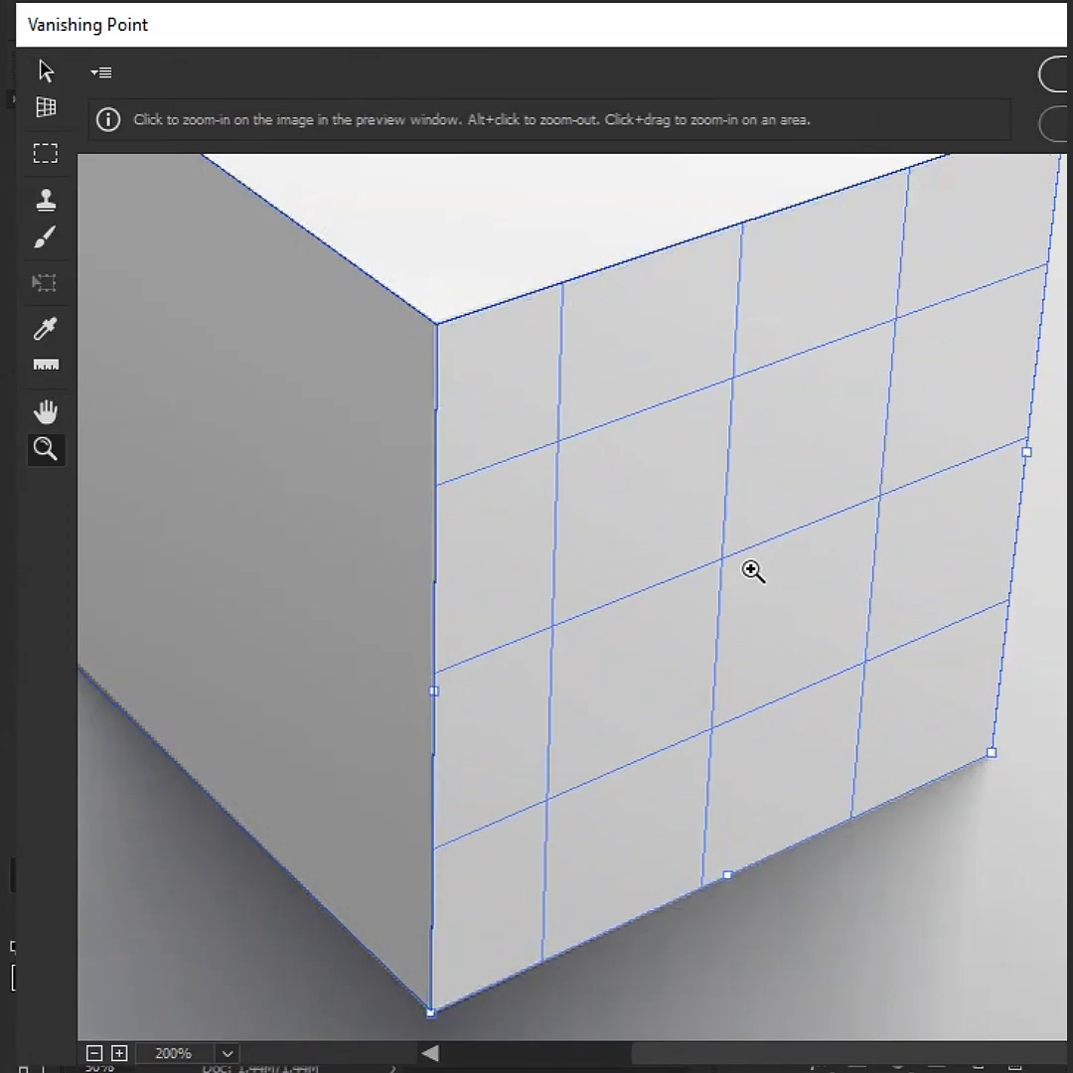
left_click(752, 570)
left_click(753, 570, "alt")
left_click(752, 571, "alt")
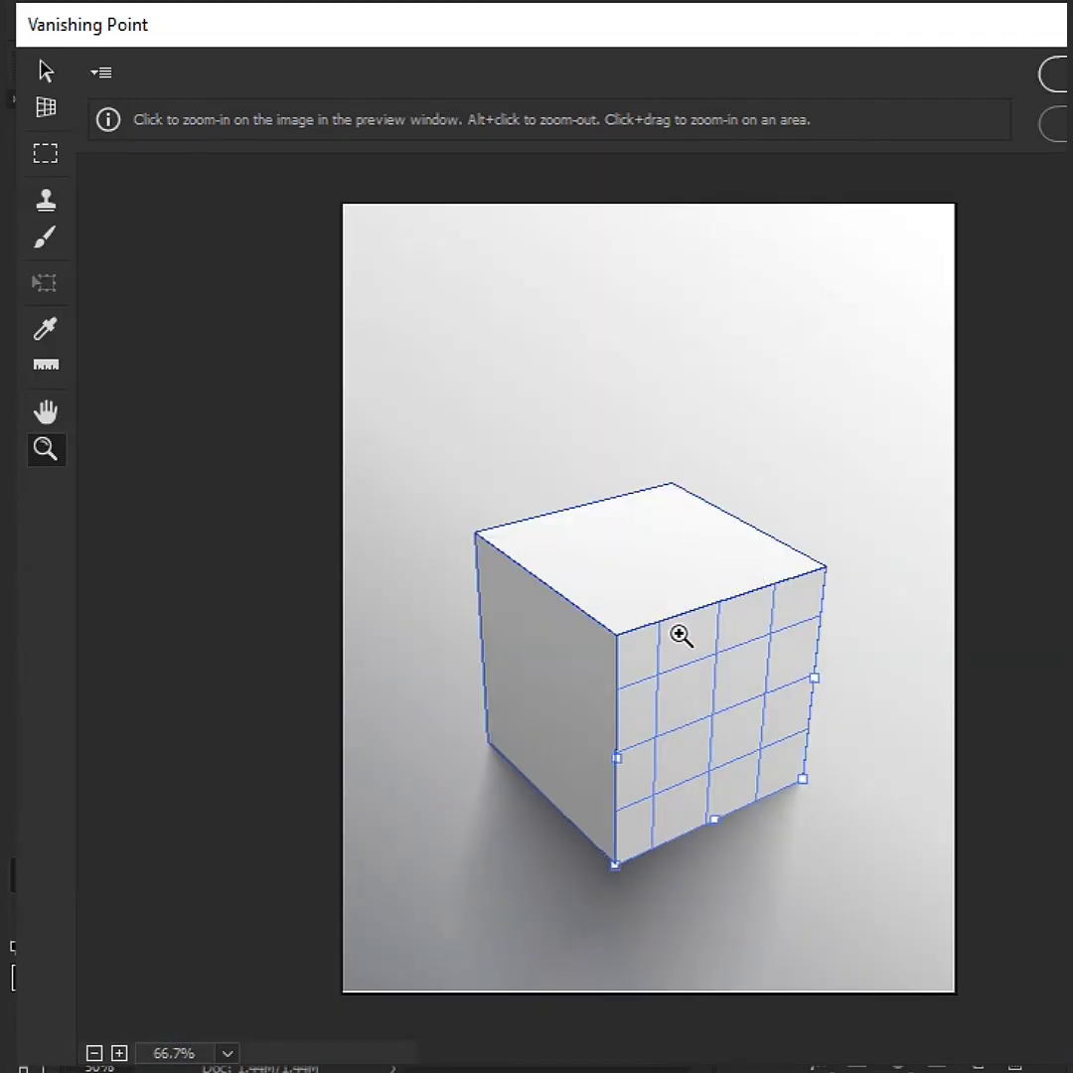
key("v")
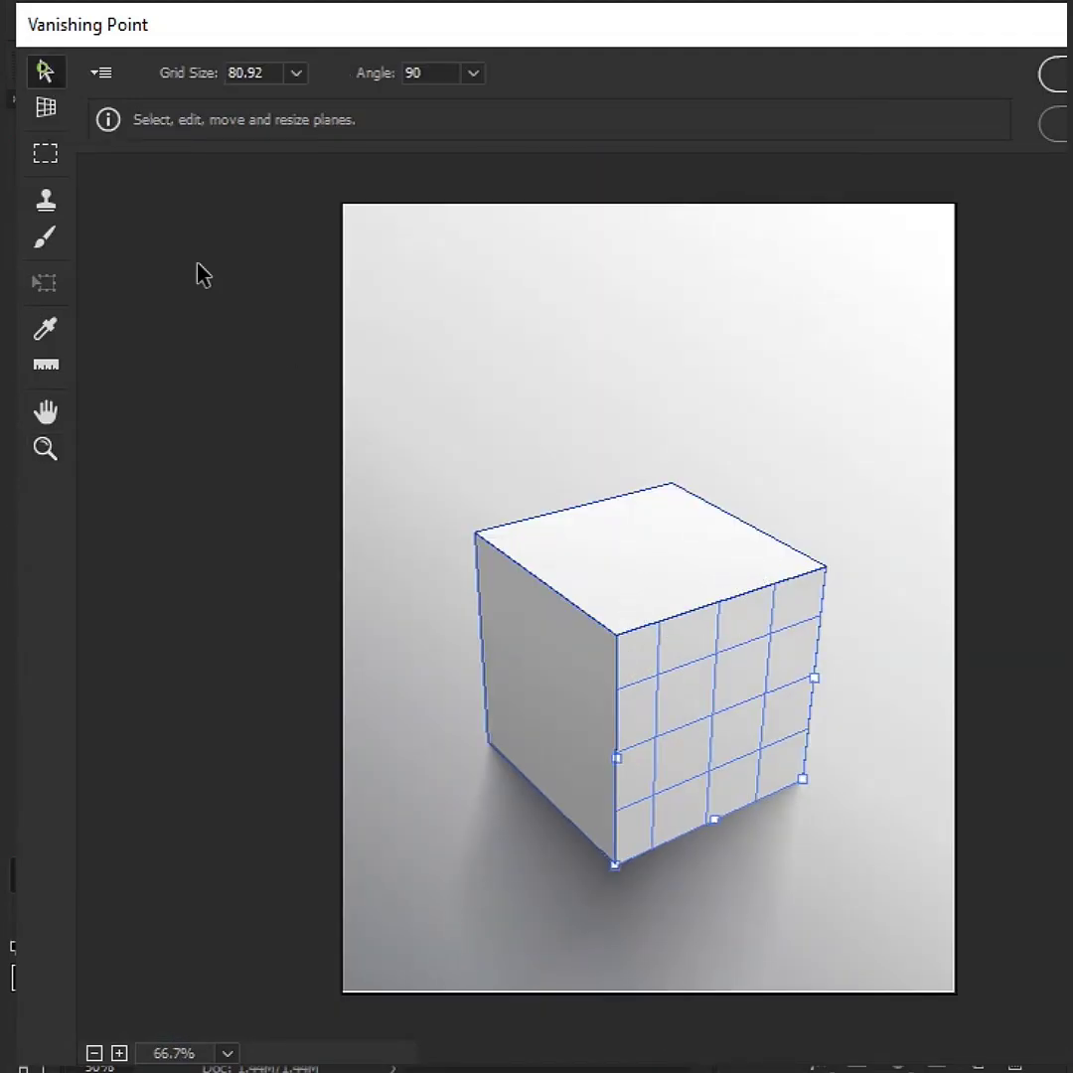
Check the left, top and front planes, accept Vanishing Point, and bring up the pattern folder.
left_click(576, 728)
left_click(666, 517)
left_click(733, 690)
left_click(575, 737)
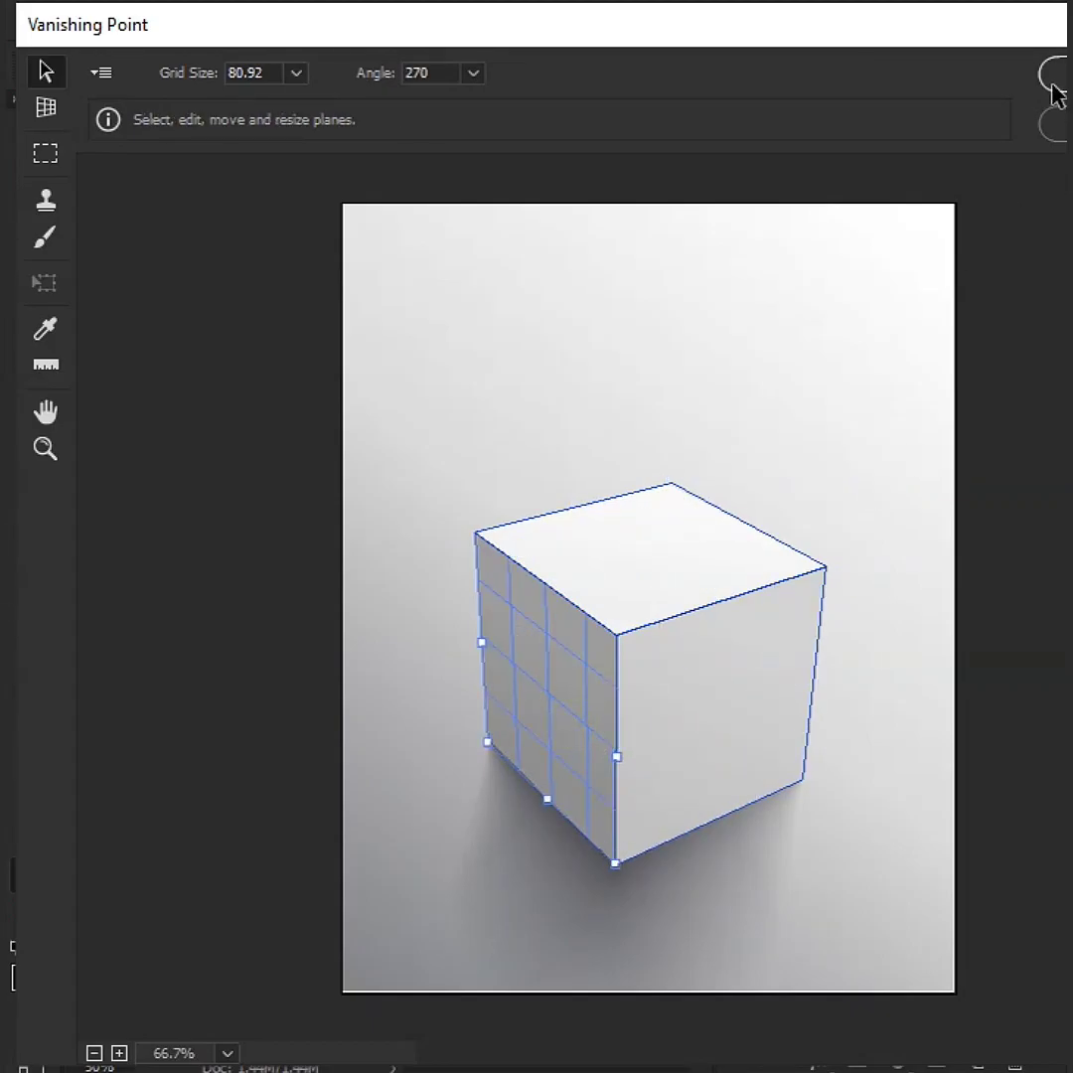
left_click_drag(772, 33, 492, 187)
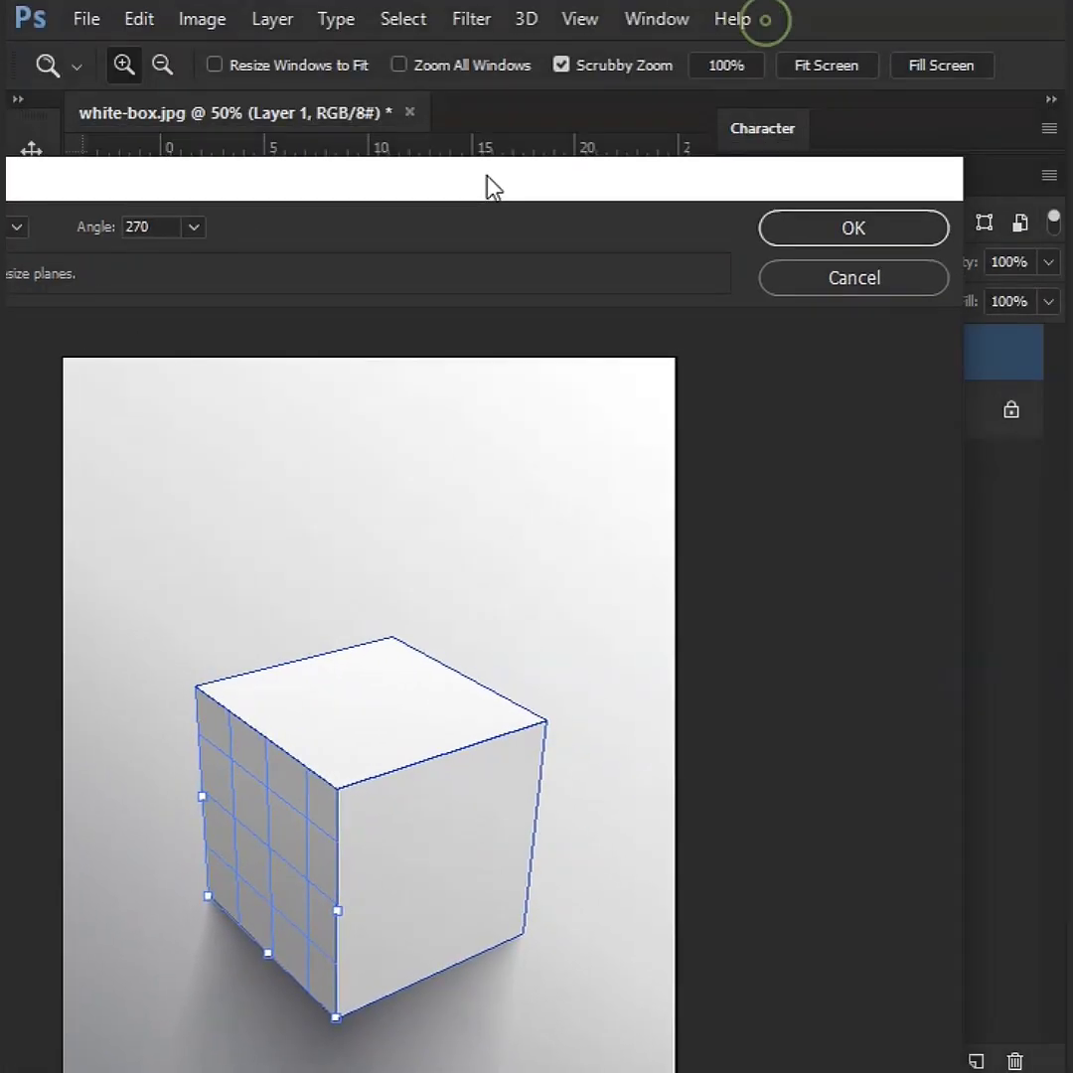
left_click(813, 242)
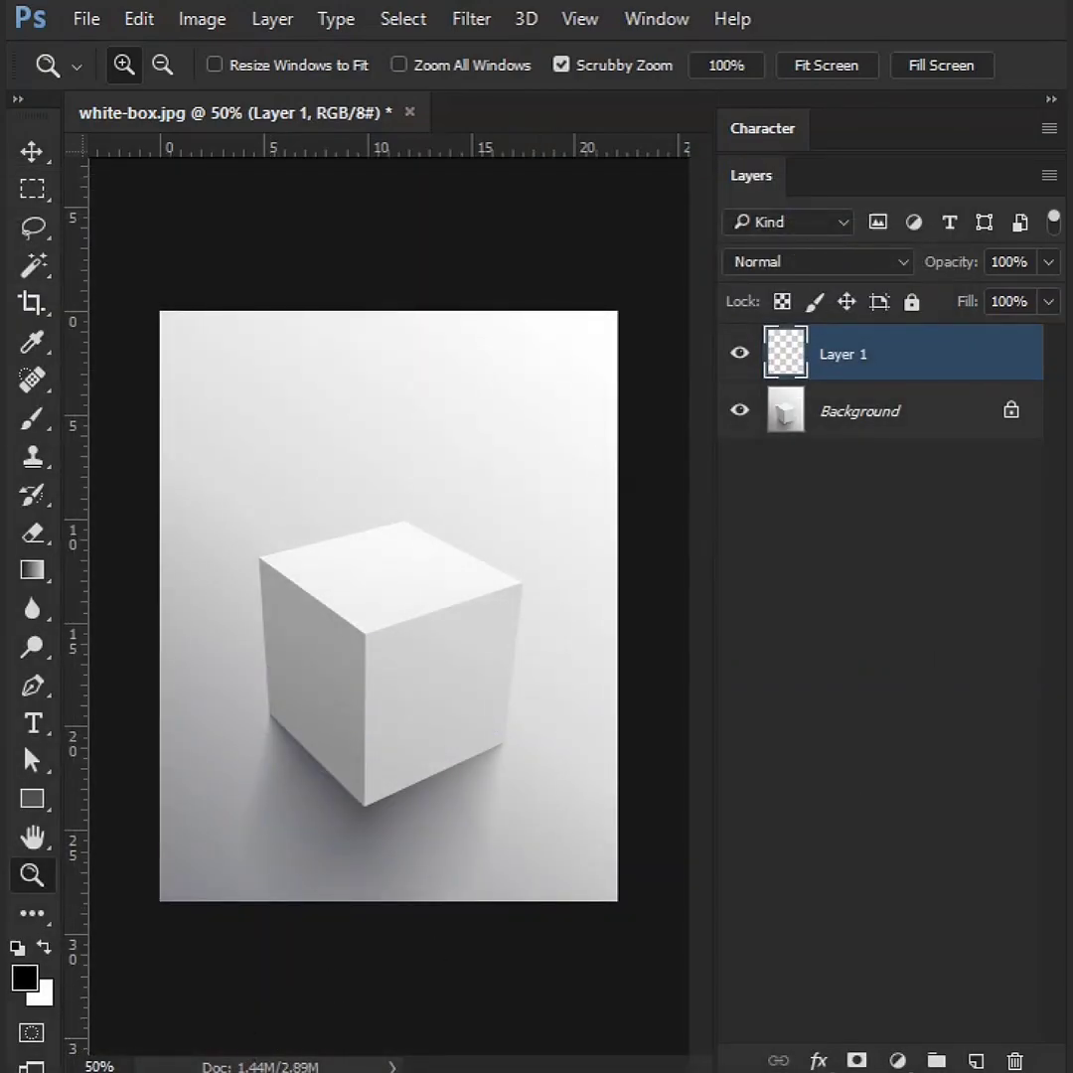
left_click(130, 954)
Pick the second bakery-seamless-pattern image and drag it onto the white-box canvas.
left_click(512, 266)
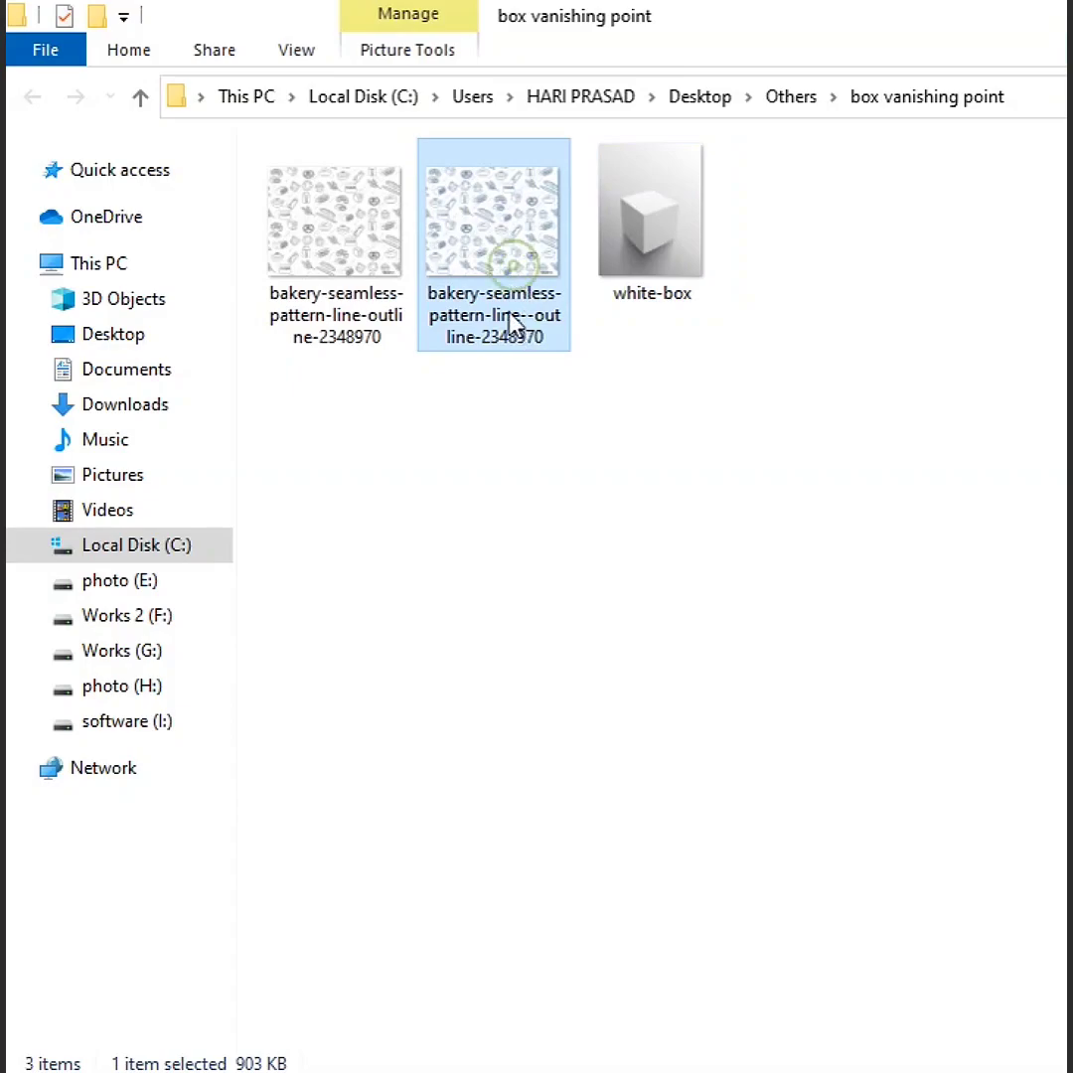
mouse_move(511, 317)
left_mouse_down()
mouse_move(824, 1068)
mouse_move(494, 679)
mouse_move(467, 620)
left_mouse_up()
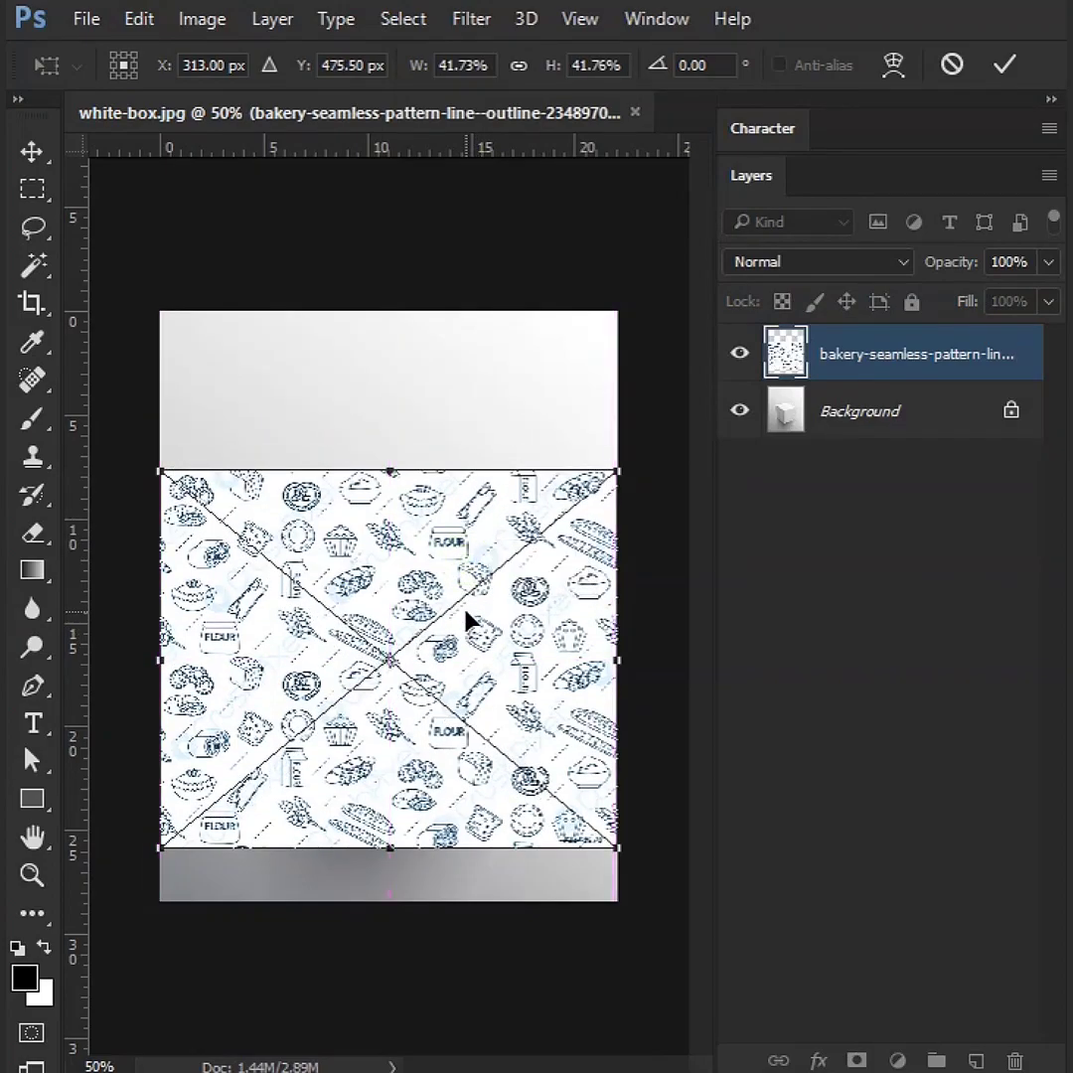
Confirm the pattern placement, select the pattern layer's pixels, and copy them.
key("Return")
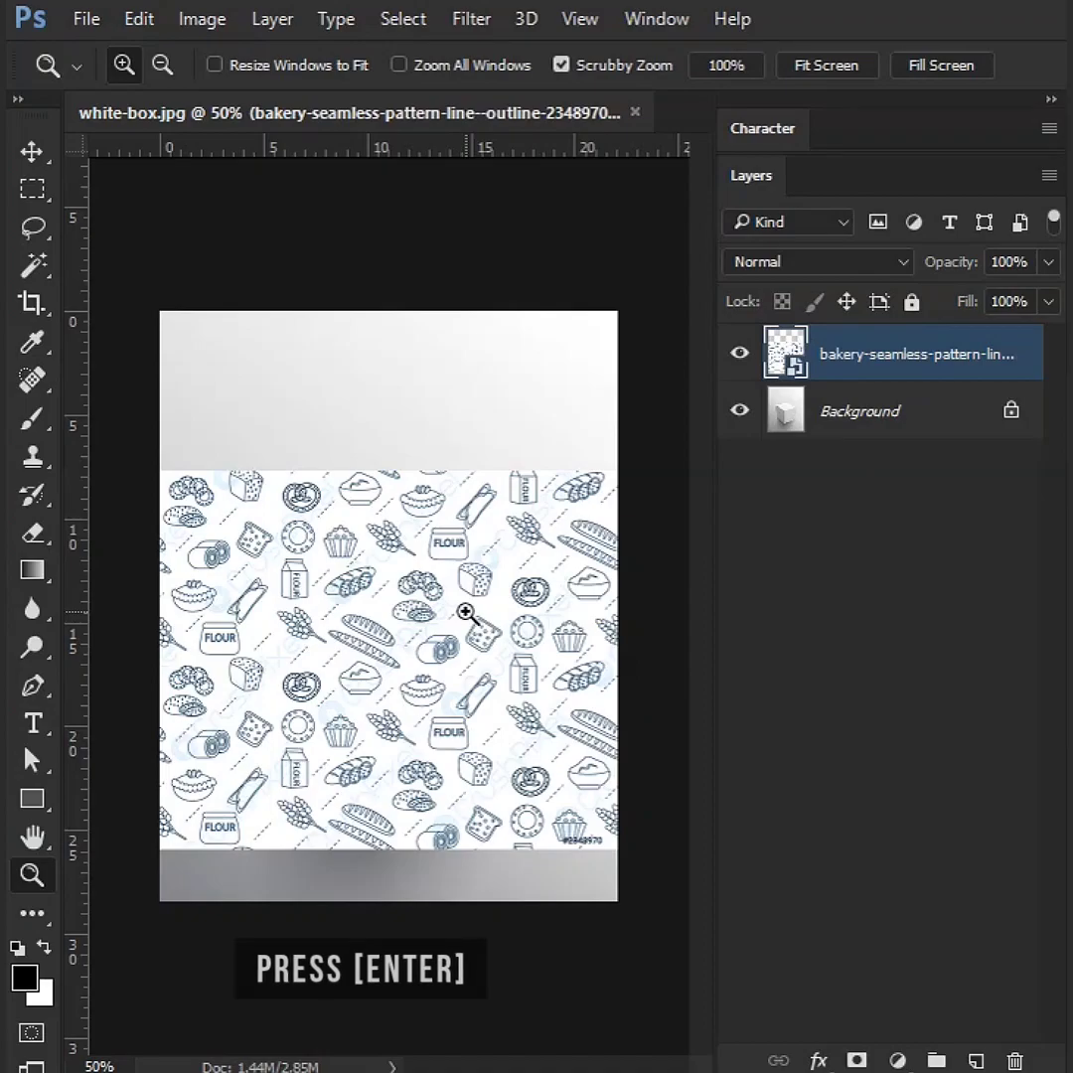
left_click(801, 365, "ctrl")
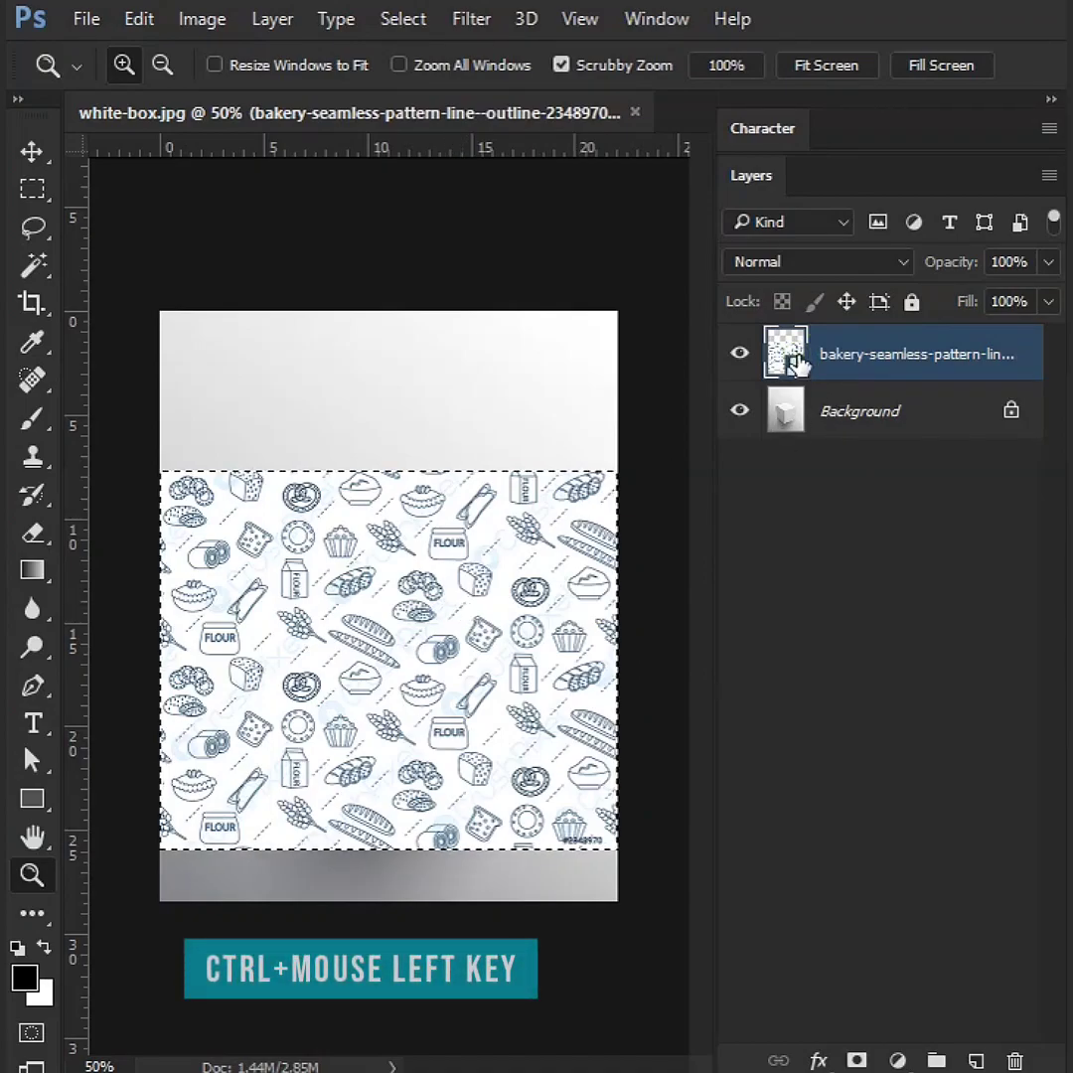
left_click(144, 20)
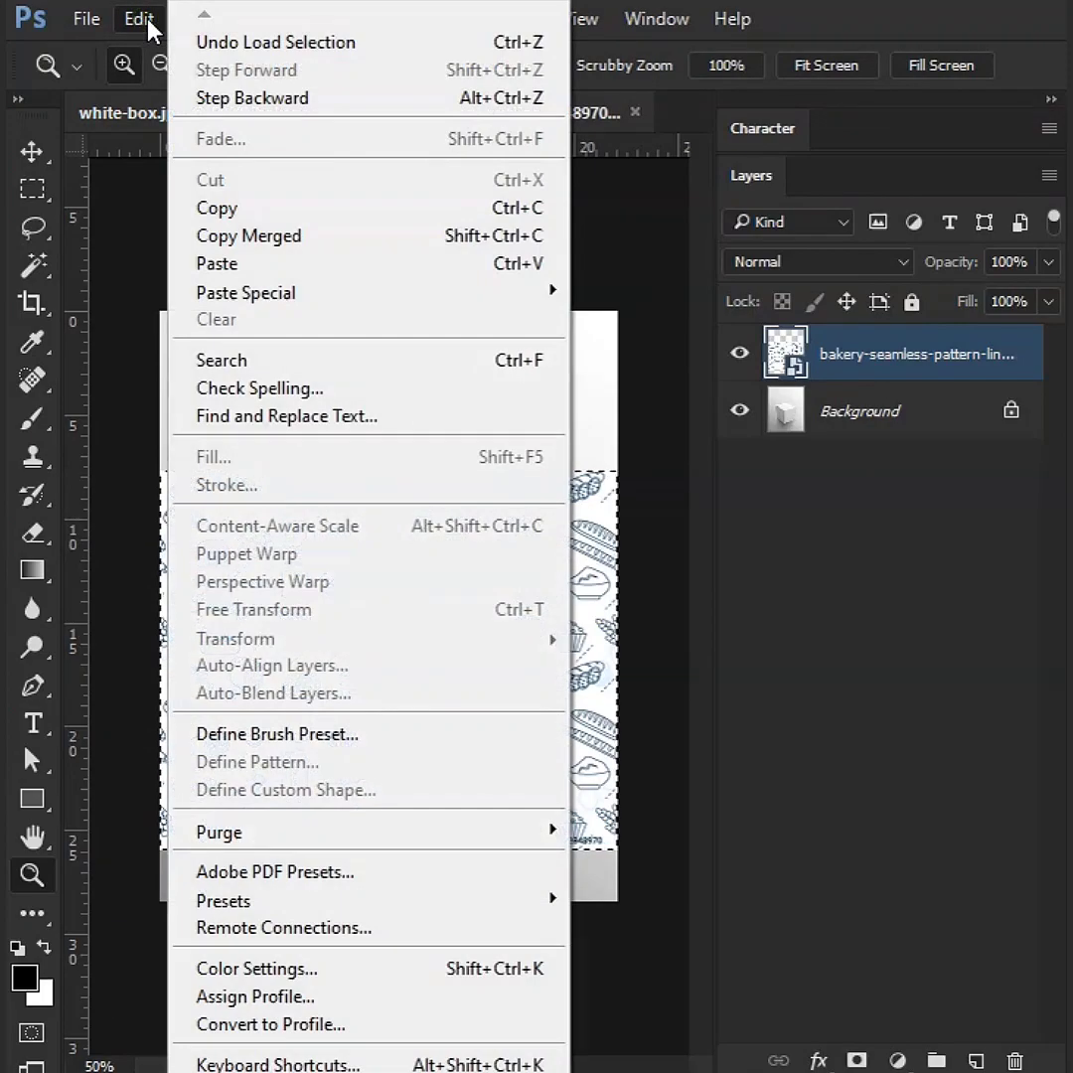
left_click(231, 209)
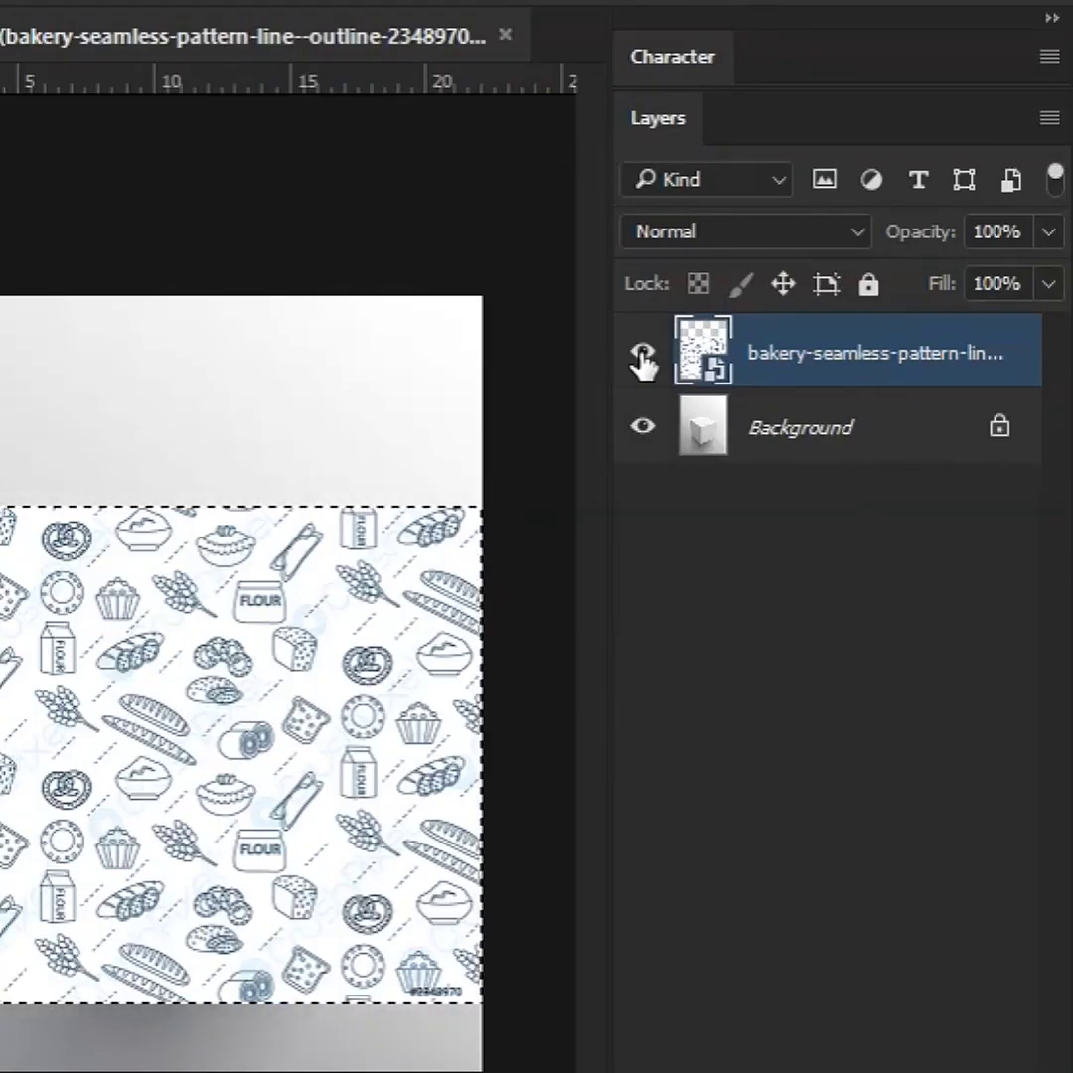
Hide the pattern layer and add an empty Layer 1 above Background.
left_click(641, 356)
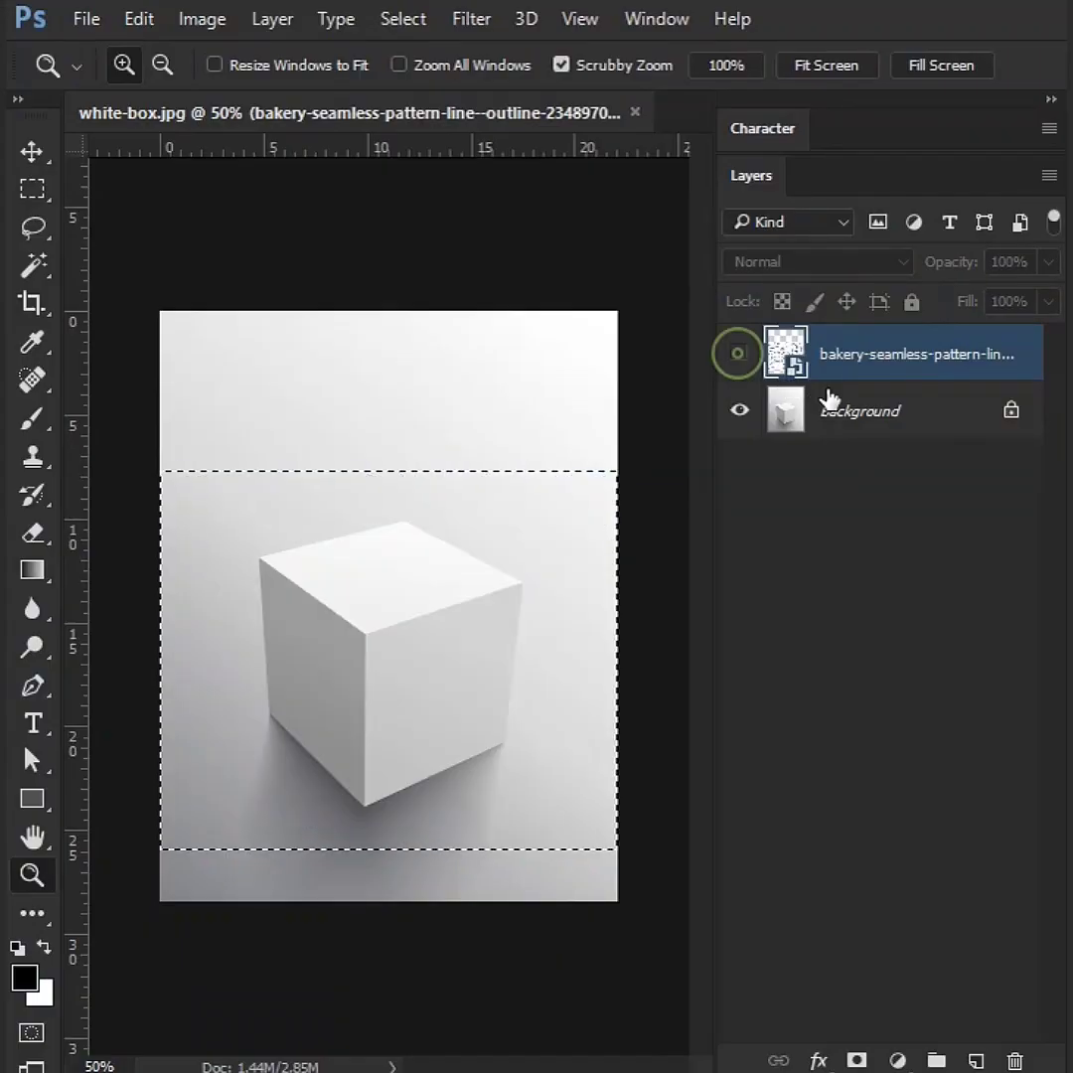
left_click(805, 427)
left_click(978, 1061)
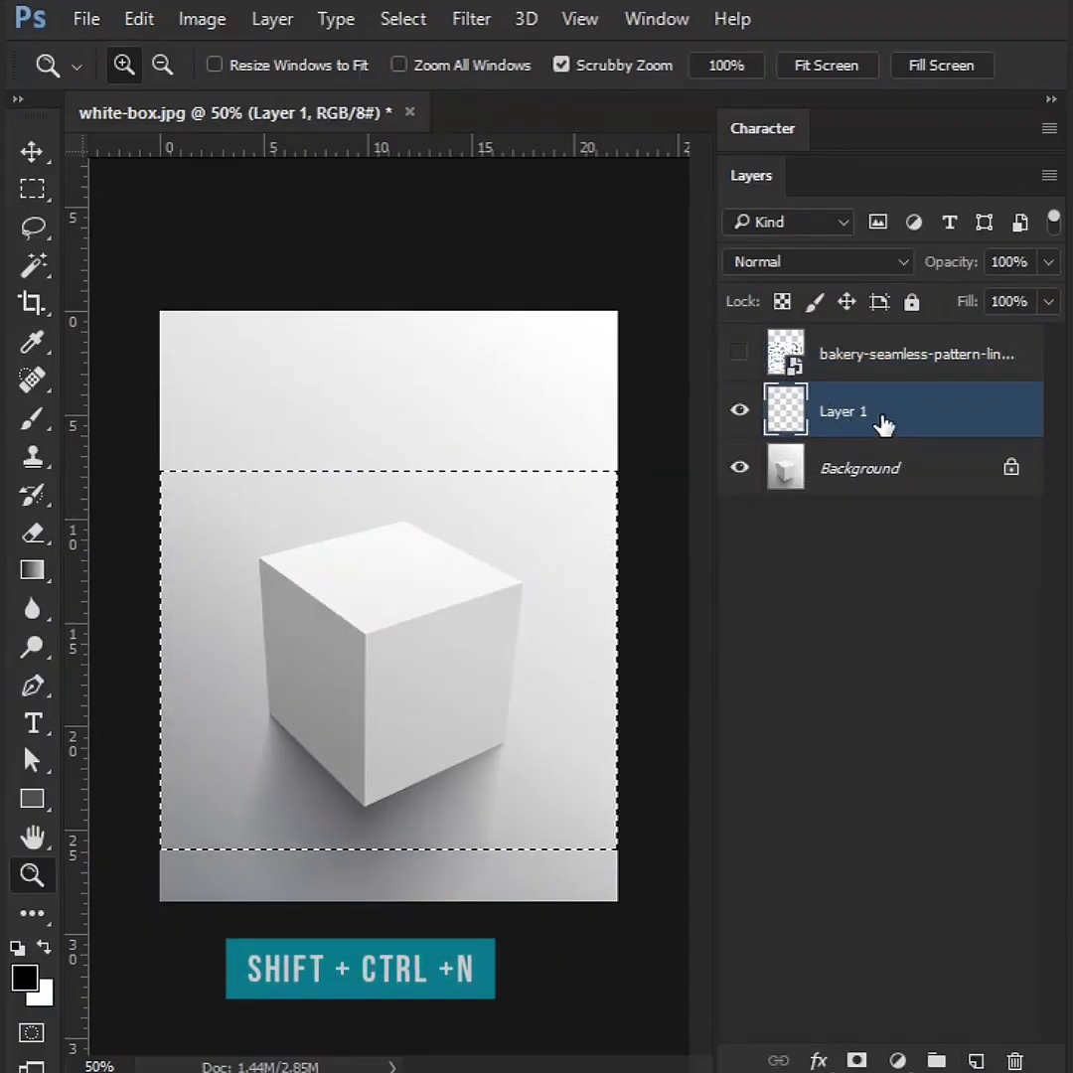
Deselect all and reopen Vanishing Point on the cube's saved perspective grid.
left_click(396, 20)
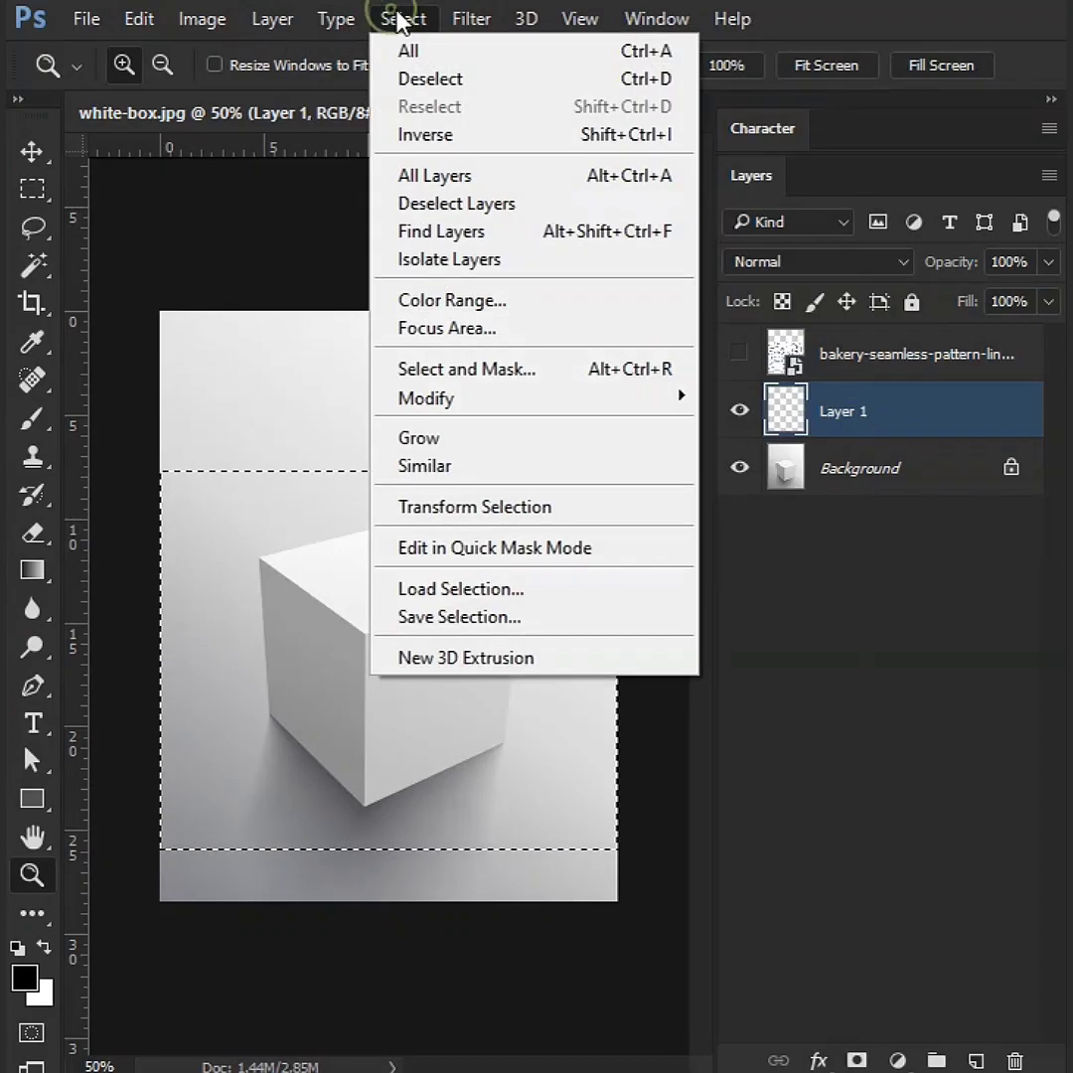
left_click(441, 79)
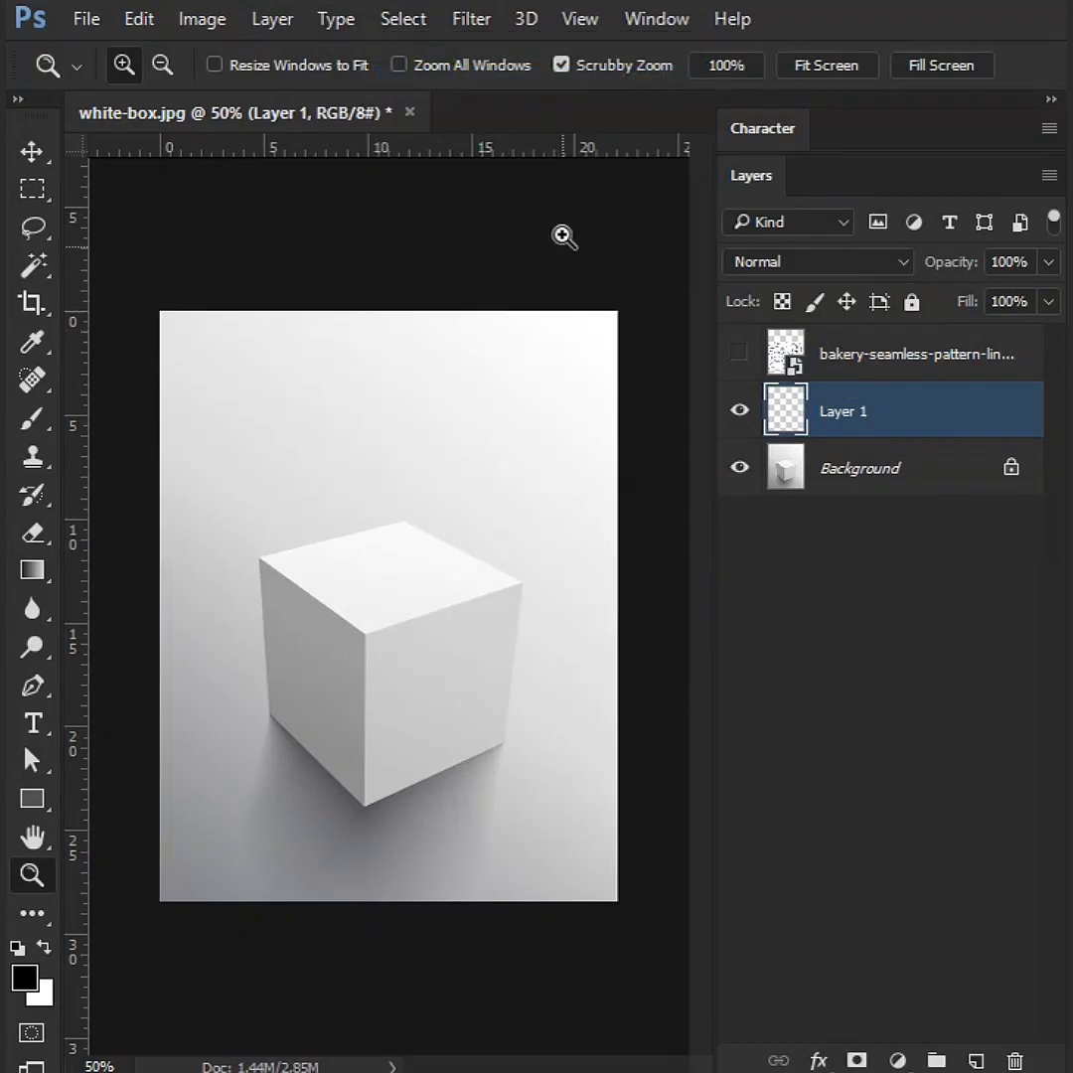
left_click(469, 21)
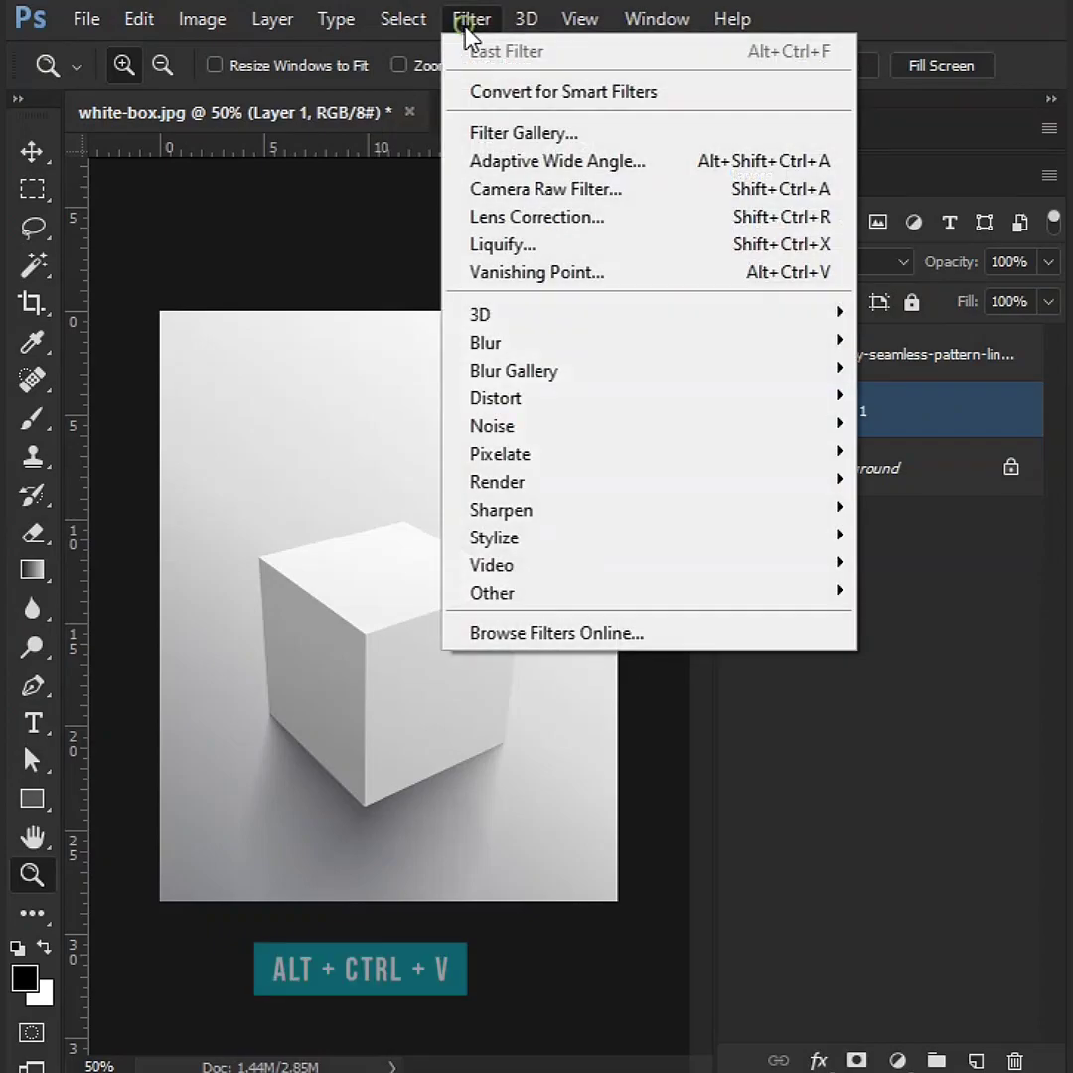
left_click(541, 274)
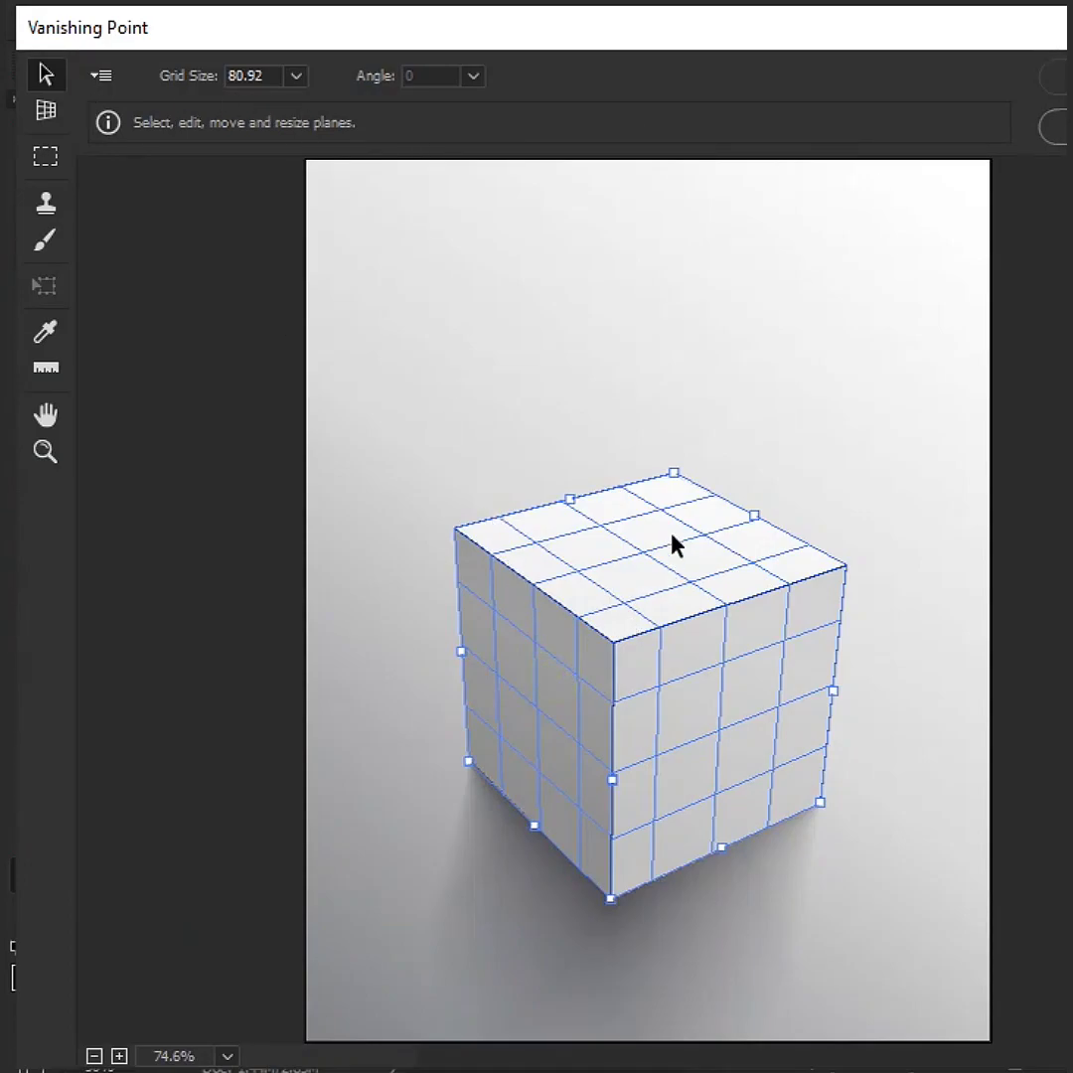
Paste the bakery pattern into Vanishing Point and scale it down with Transform.
left_click(363, 214)
key("ctrl+v")
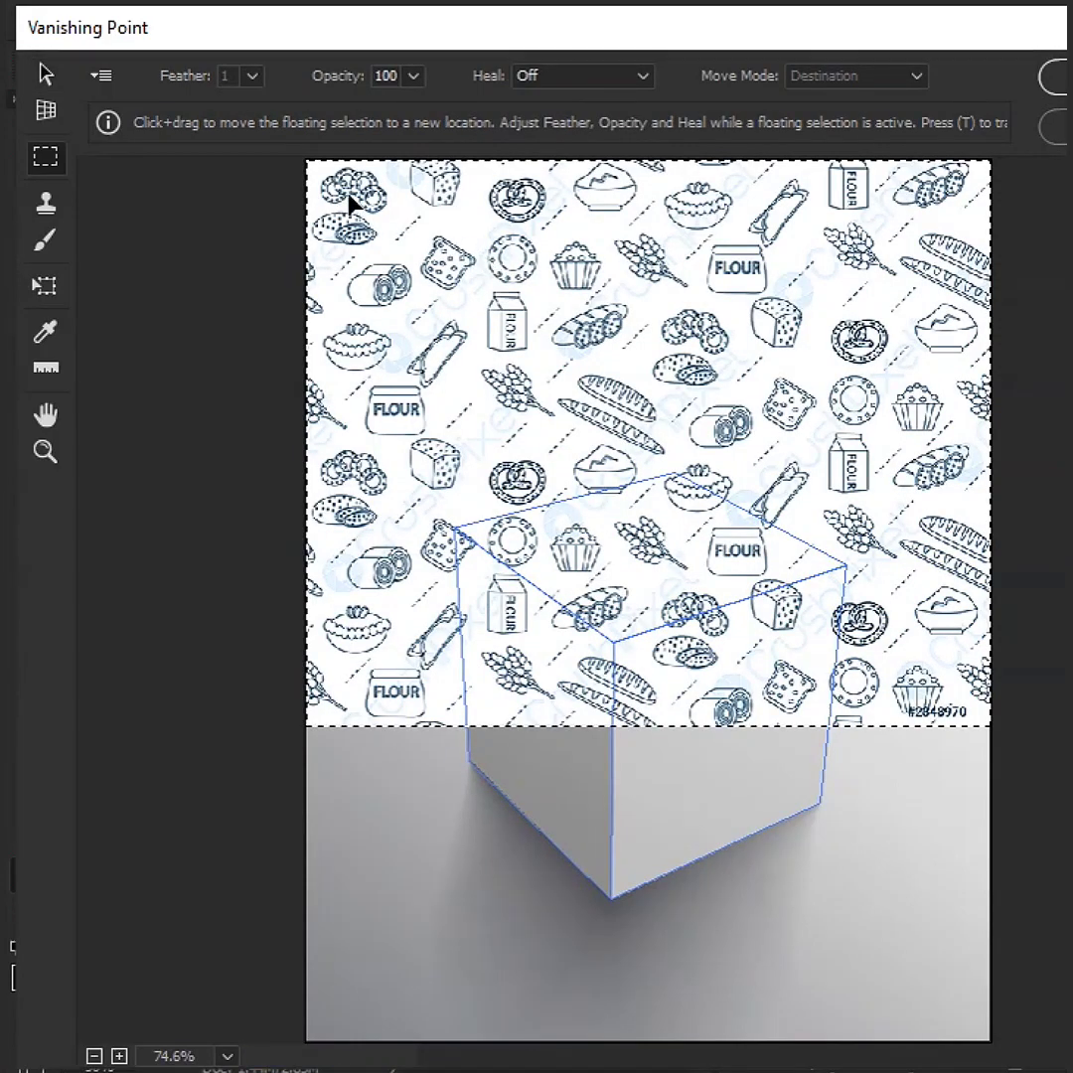
mouse_move(350, 206)
left_mouse_down()
mouse_move(387, 243)
mouse_move(438, 255)
left_mouse_up()
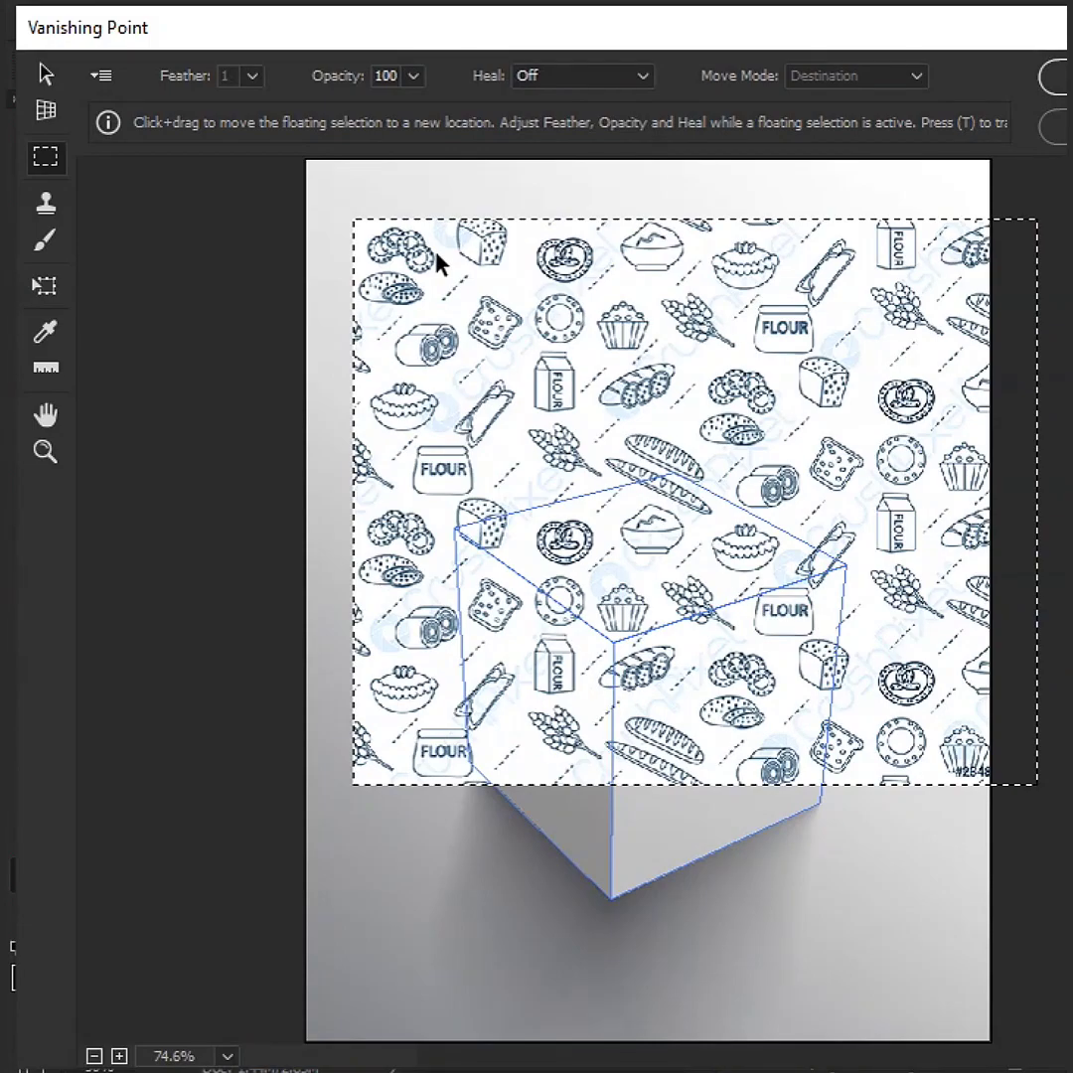
key("t")
mouse_move(358, 226)
left_mouse_down()
mouse_move(373, 263)
mouse_move(337, 271)
left_mouse_up()
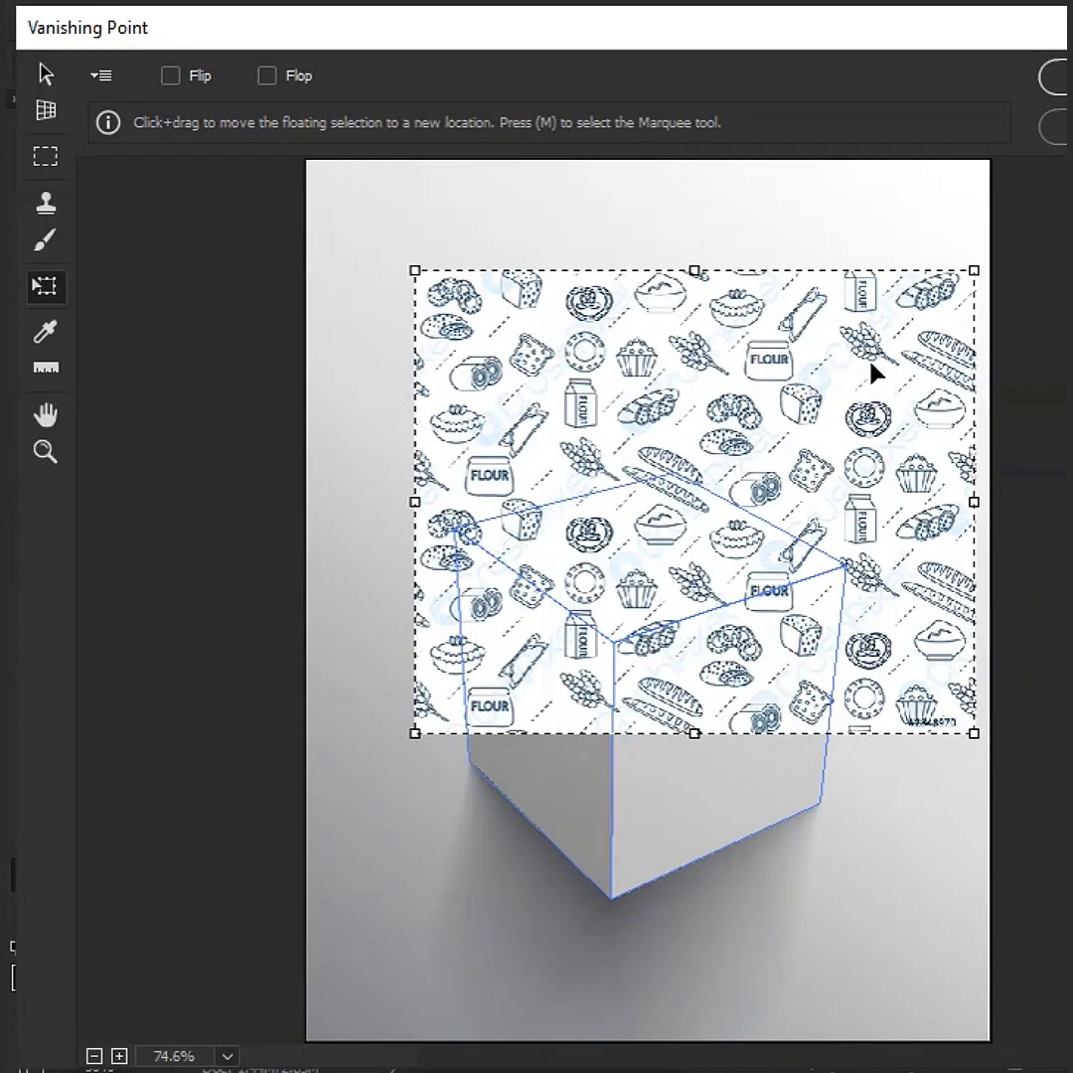
Resize the pattern over the cube and drag it onto the top, left and front faces.
mouse_move(875, 372)
left_mouse_down()
mouse_move(921, 537)
mouse_move(913, 563)
mouse_move(894, 538)
left_mouse_up()
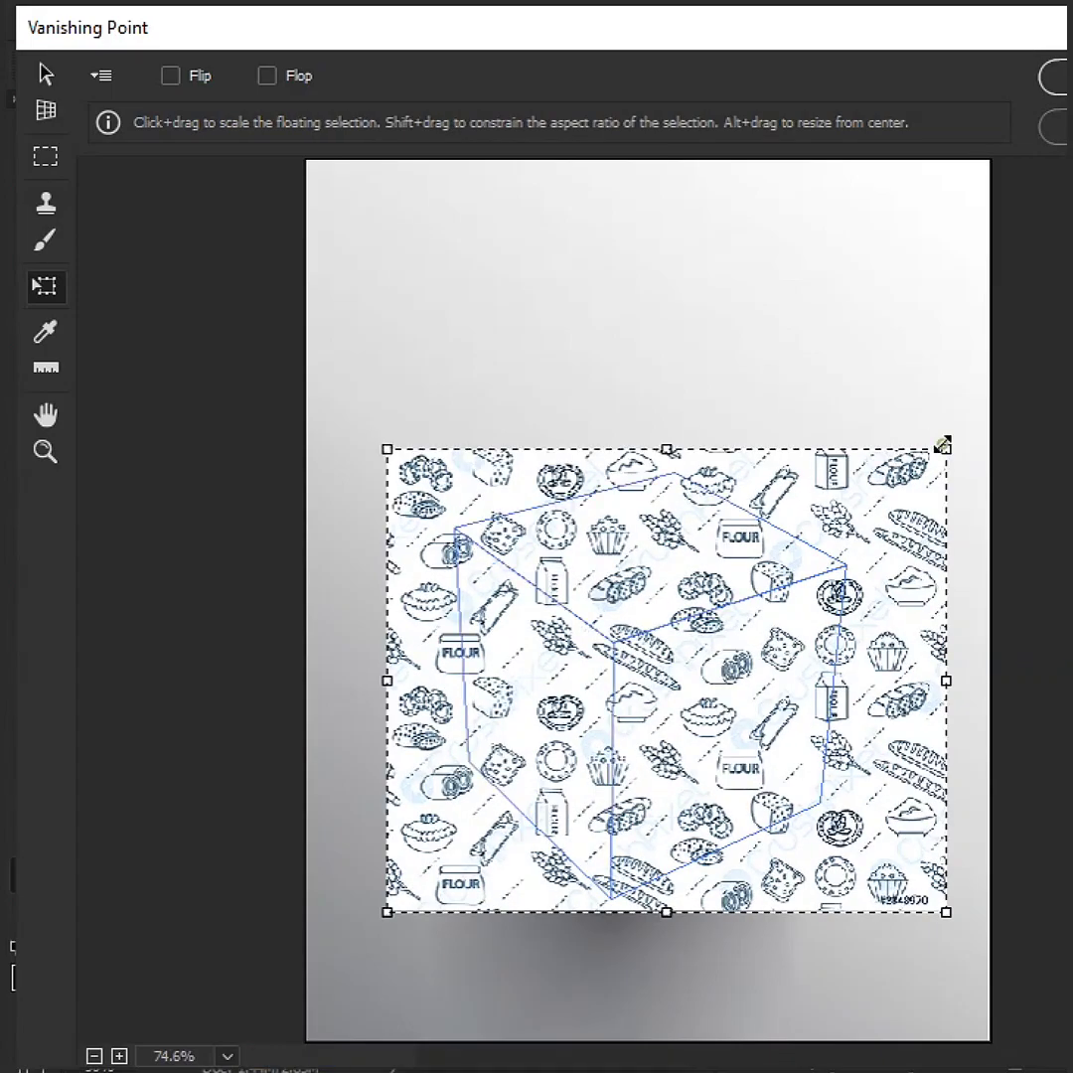
mouse_move(946, 448)
left_mouse_down()
mouse_move(969, 422)
mouse_move(954, 413)
left_mouse_up()
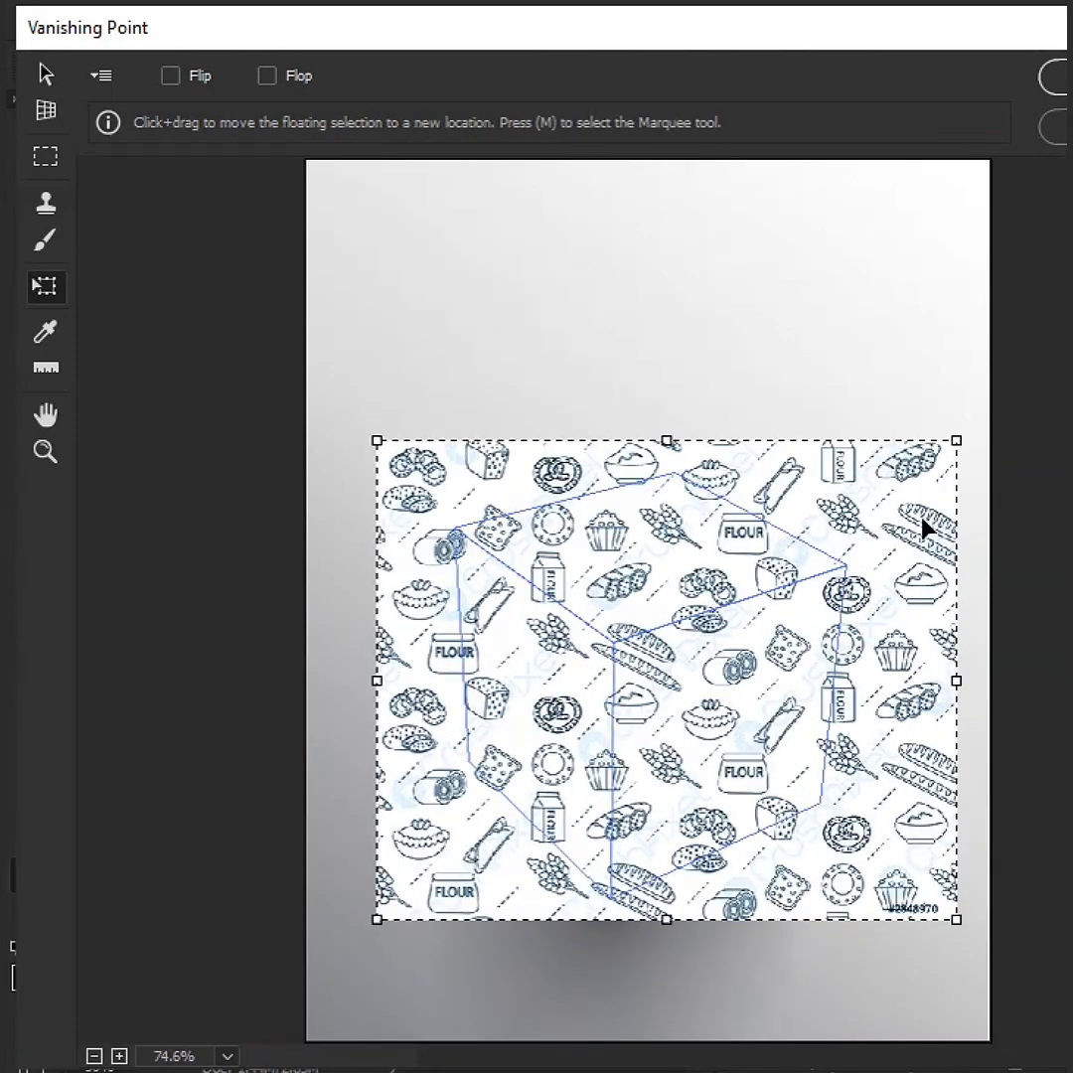
mouse_move(922, 526)
left_mouse_down()
mouse_move(917, 509)
mouse_move(906, 512)
left_mouse_up()
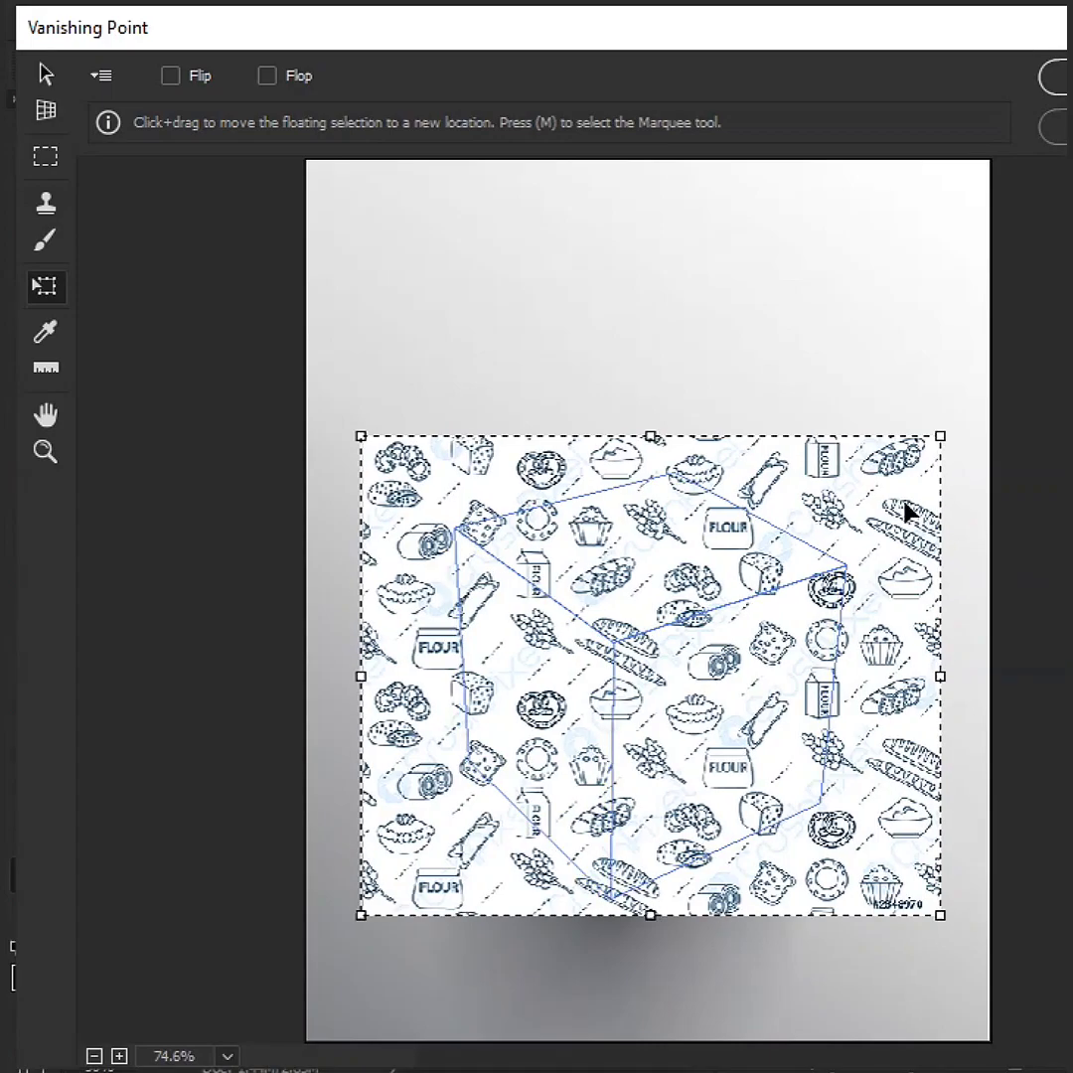
left_click(906, 512)
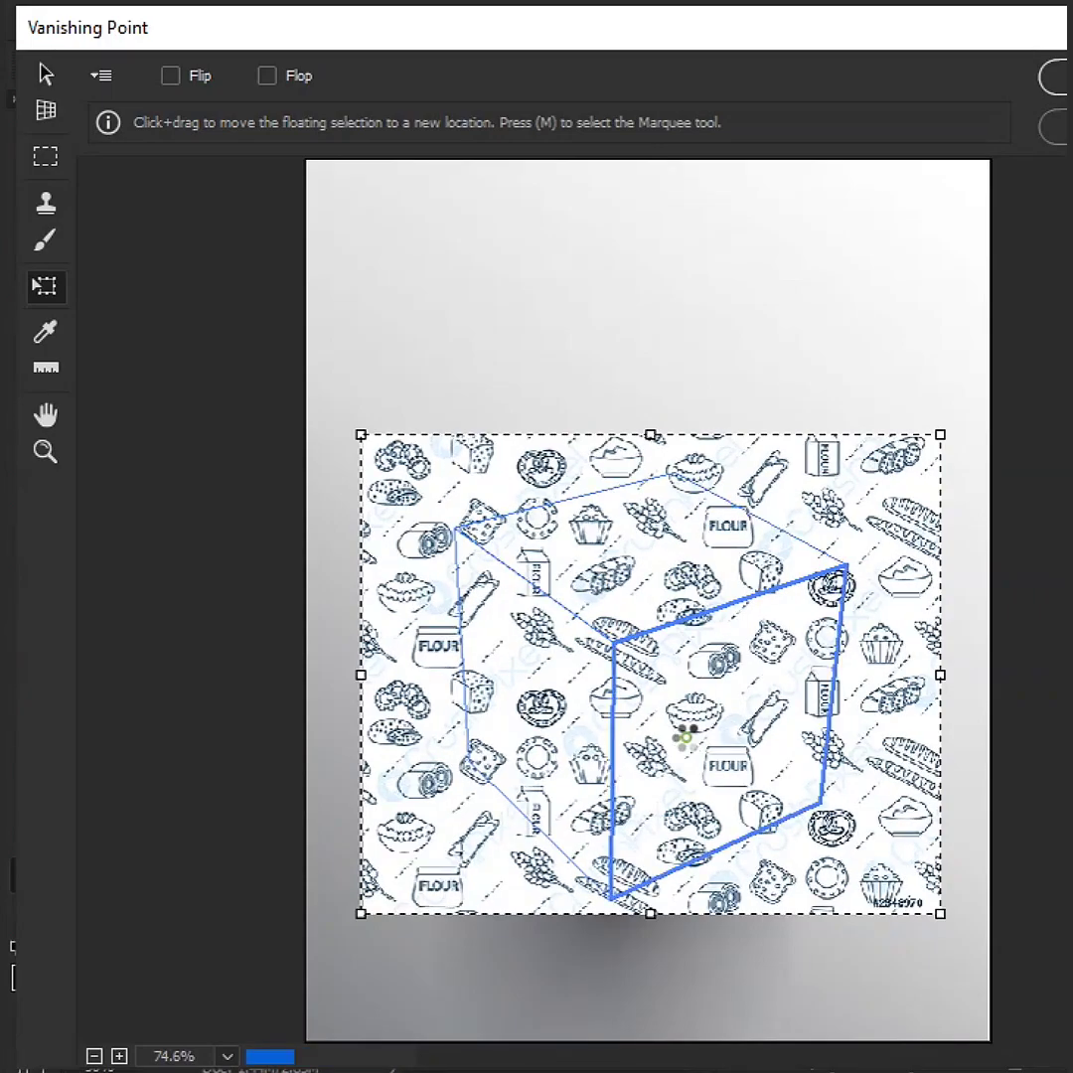
mouse_move(689, 730)
left_mouse_down()
mouse_move(551, 785)
mouse_move(722, 821)
mouse_move(721, 834)
mouse_move(798, 742)
left_mouse_up()
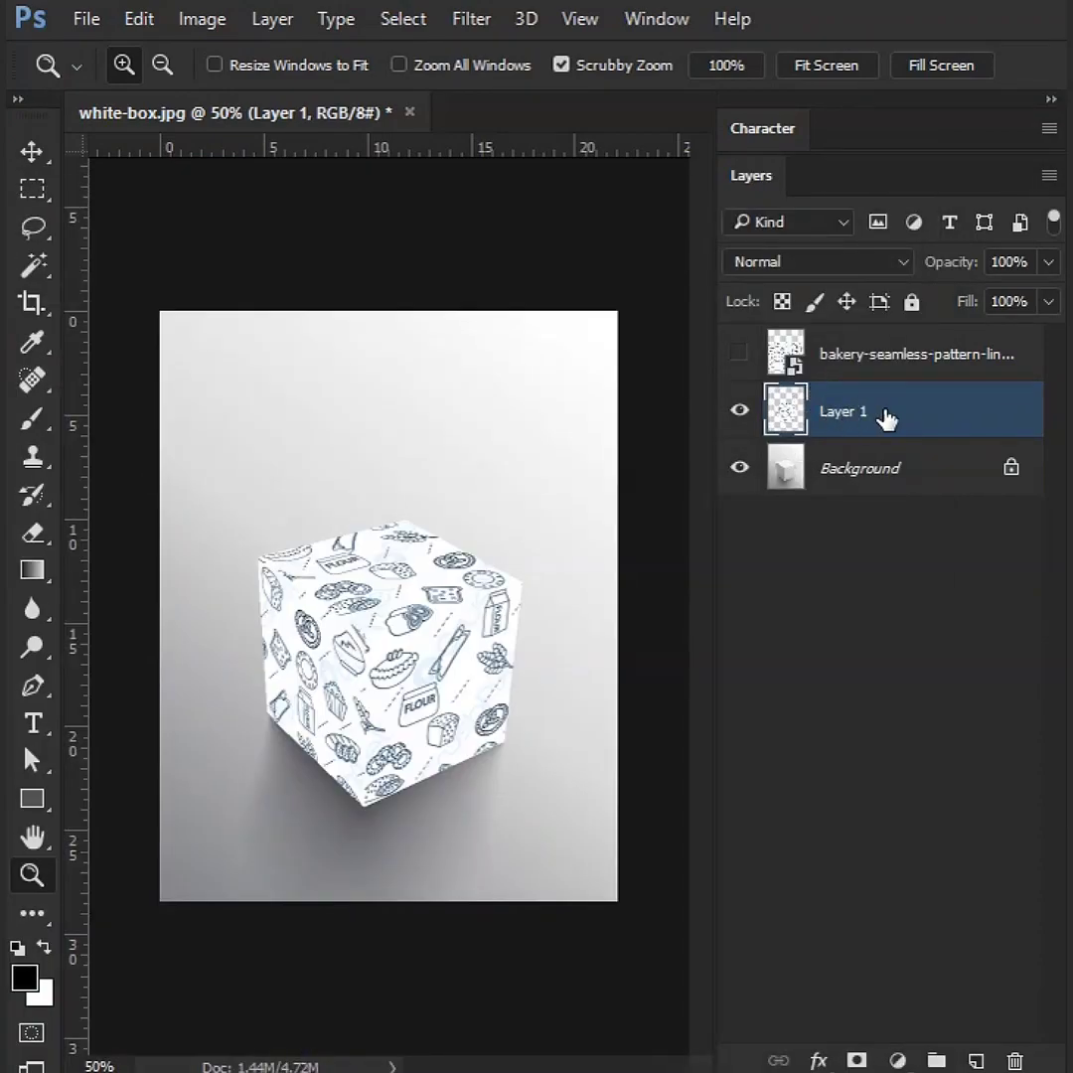
Set Layer 1's blend mode to Multiply and zoom in on the patterned cube.
left_click(798, 267)
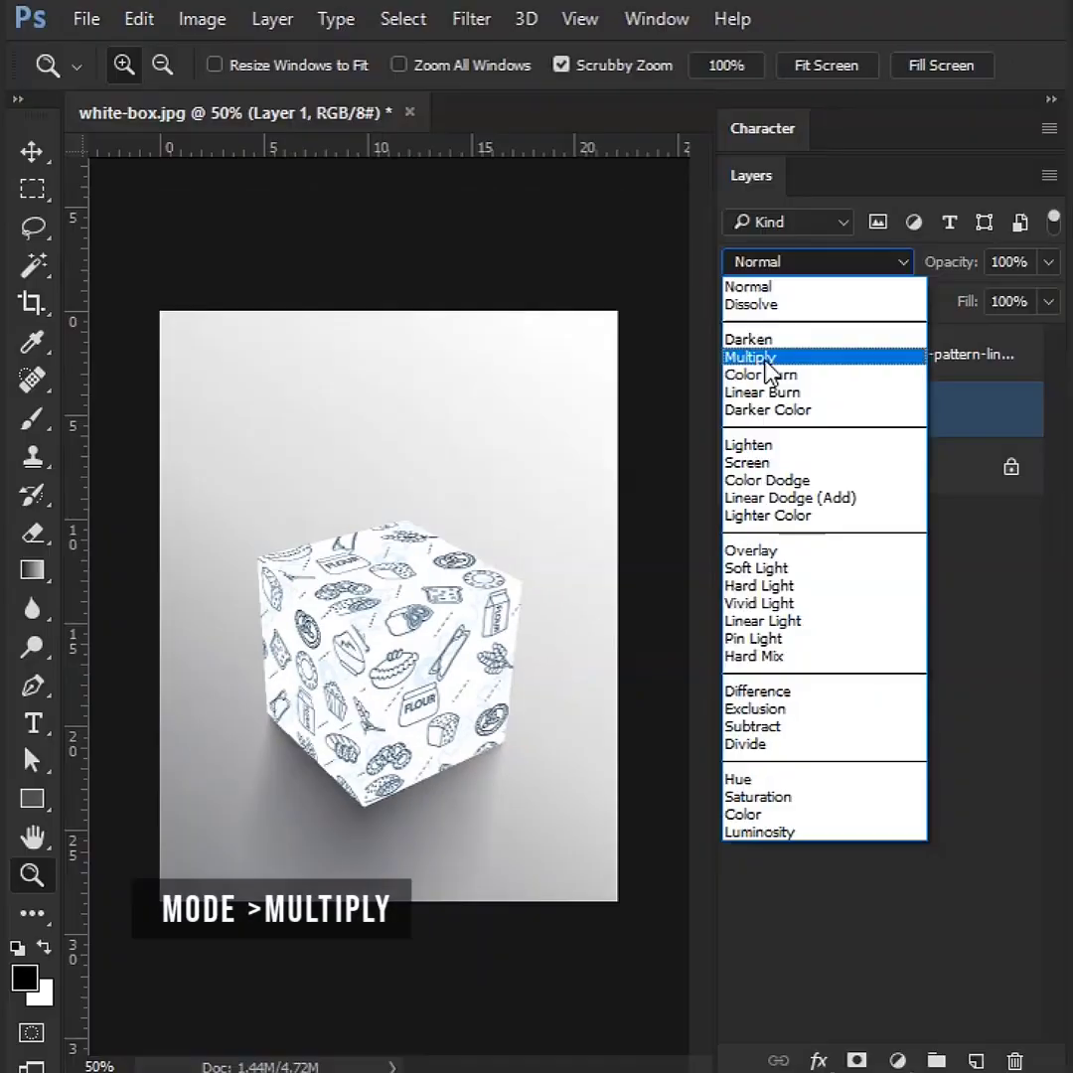
left_click(815, 259)
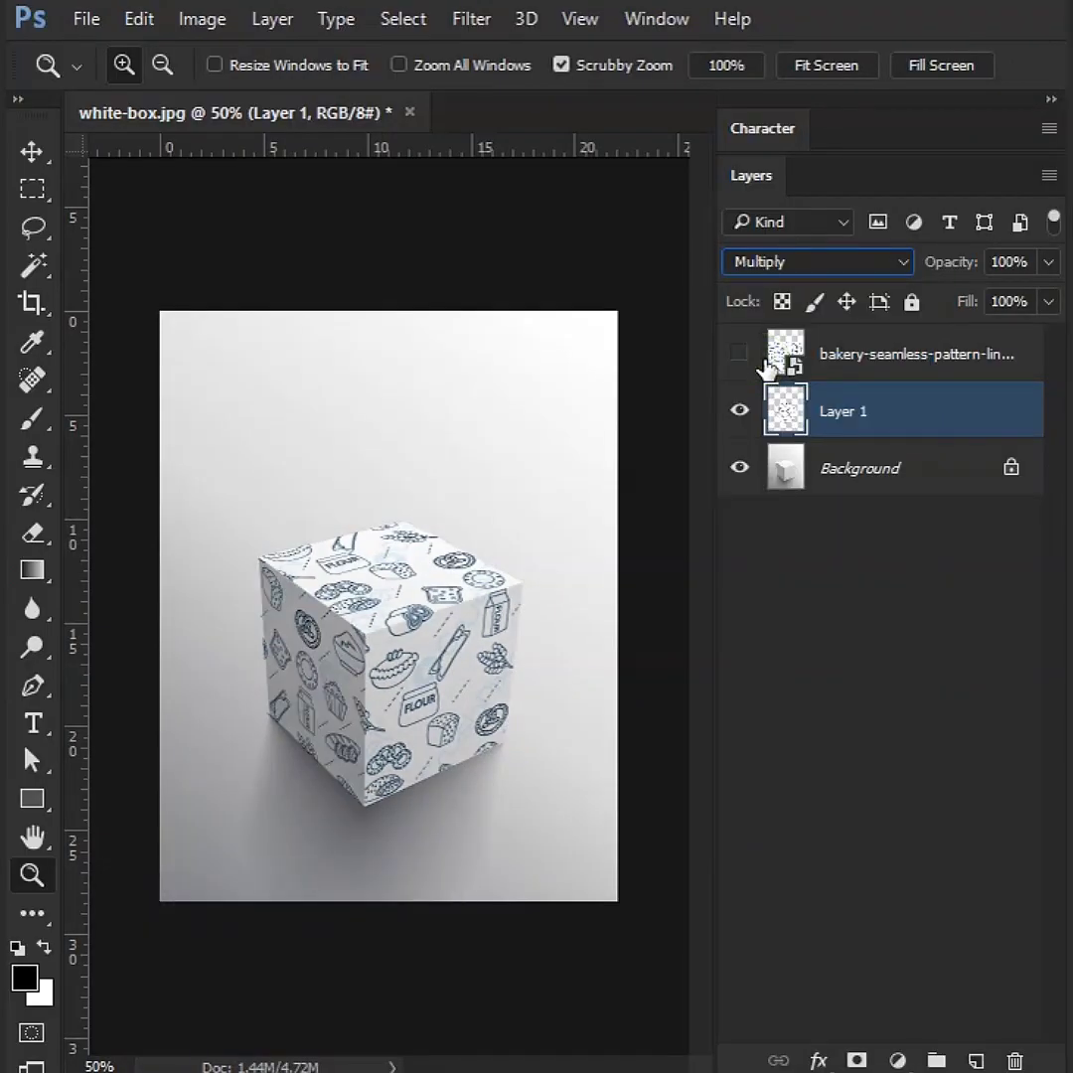
left_click(355, 729)
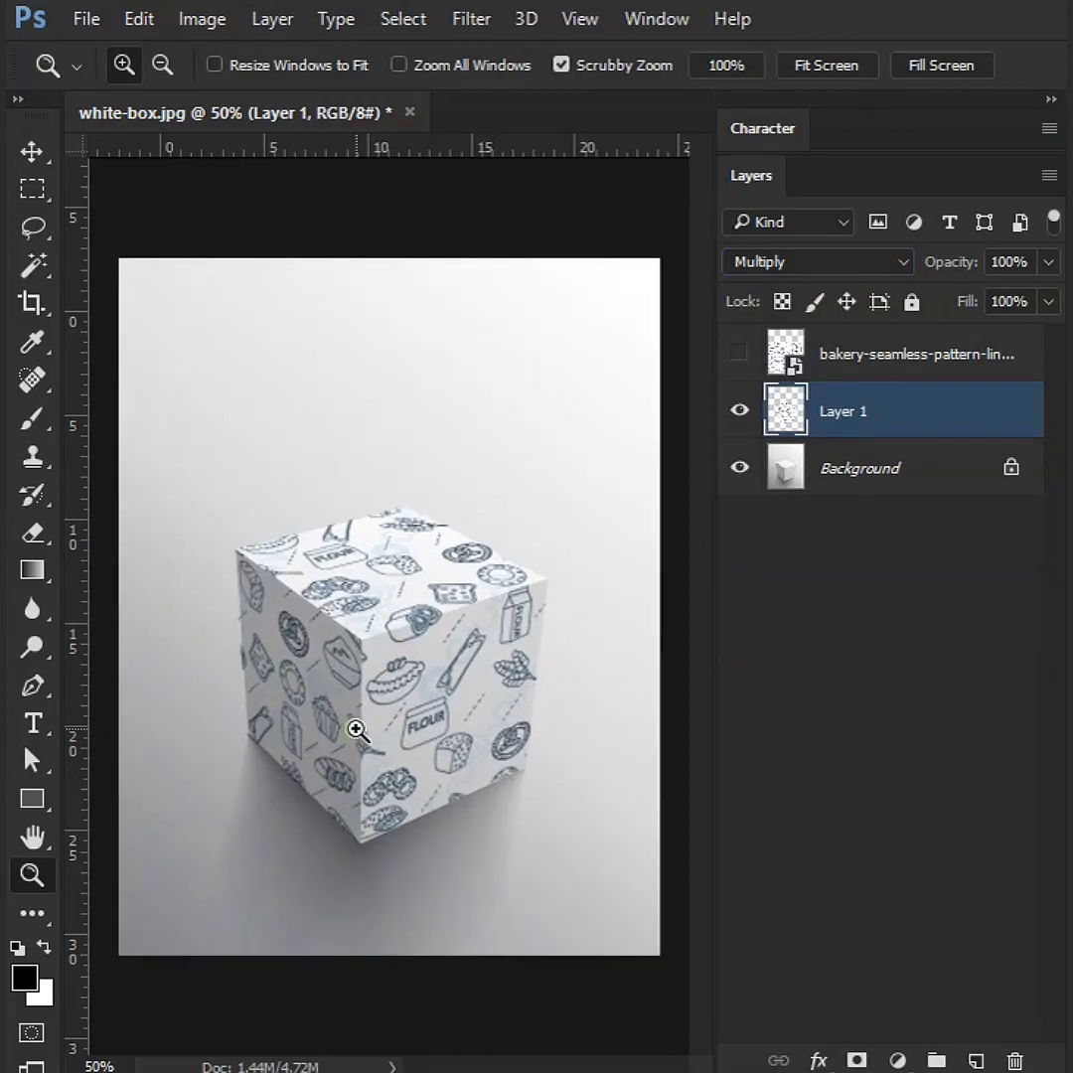